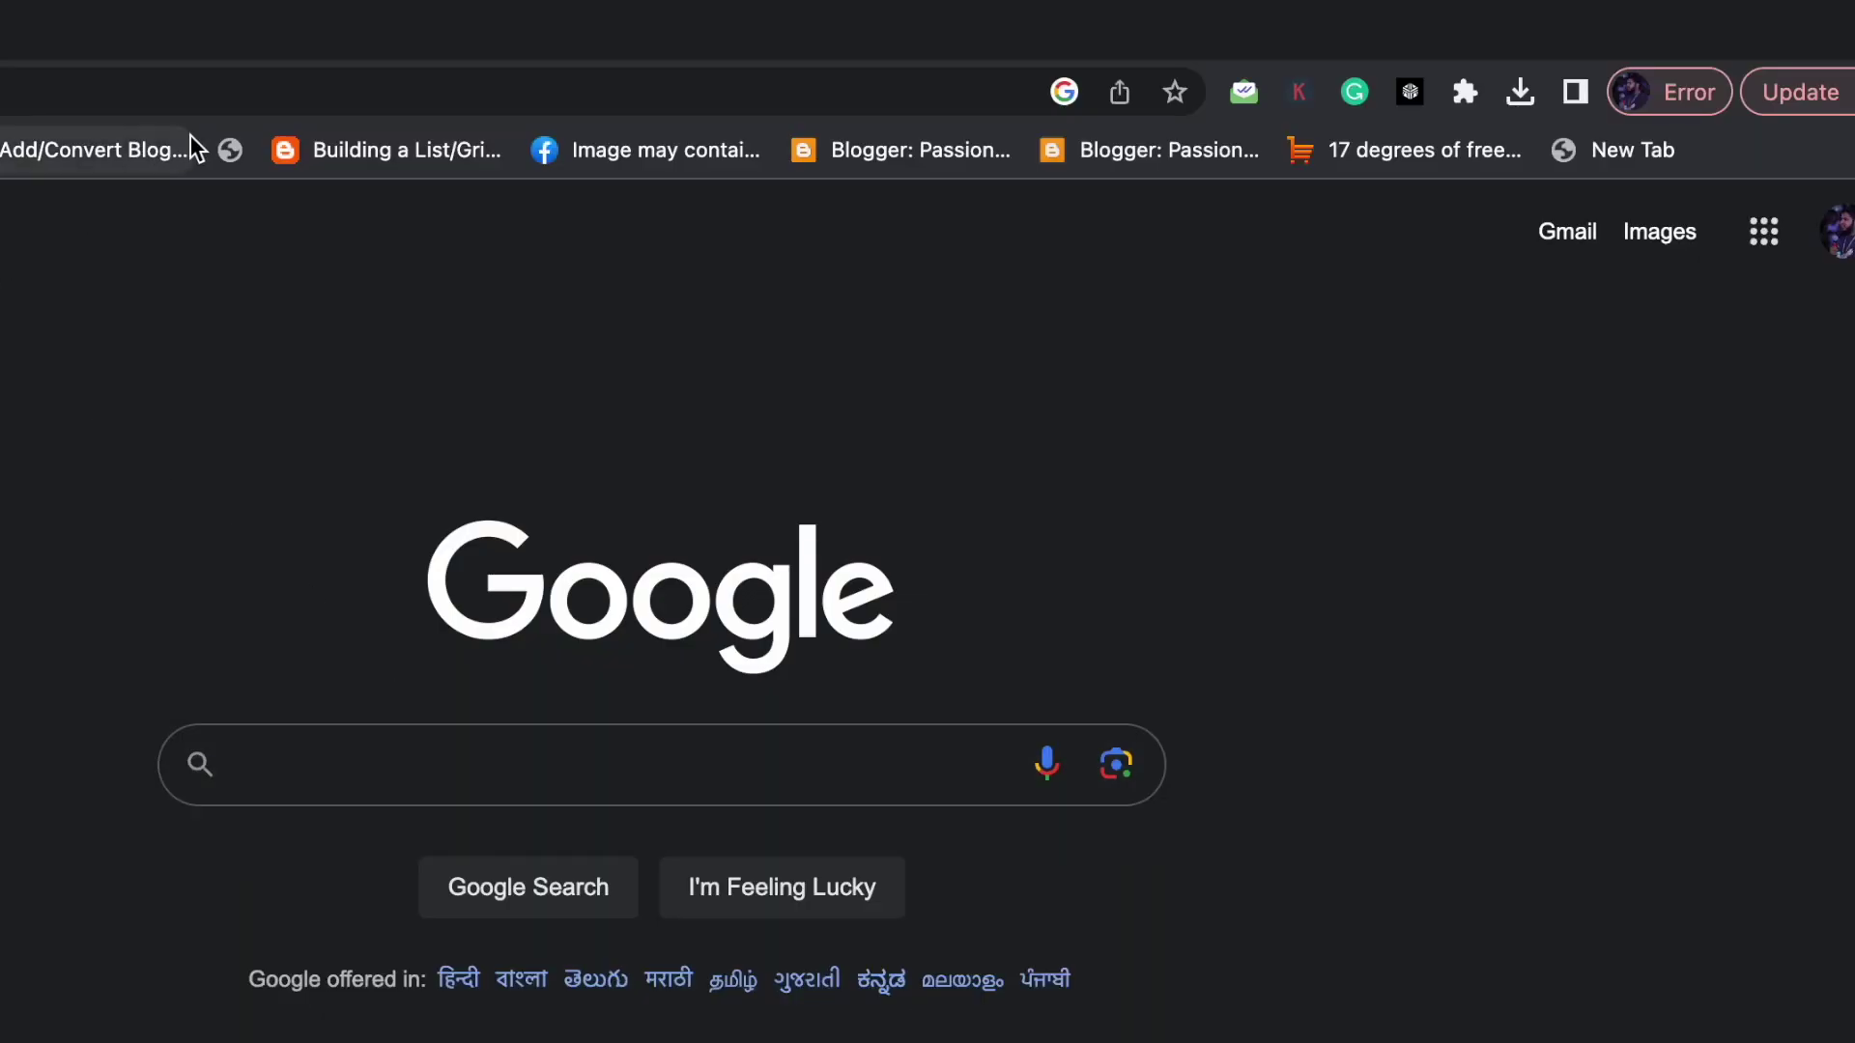
- Open the Google account panel and the Google apps grid to locate Contacts
{"action": "left_click", "coordinate": [1832, 236]}
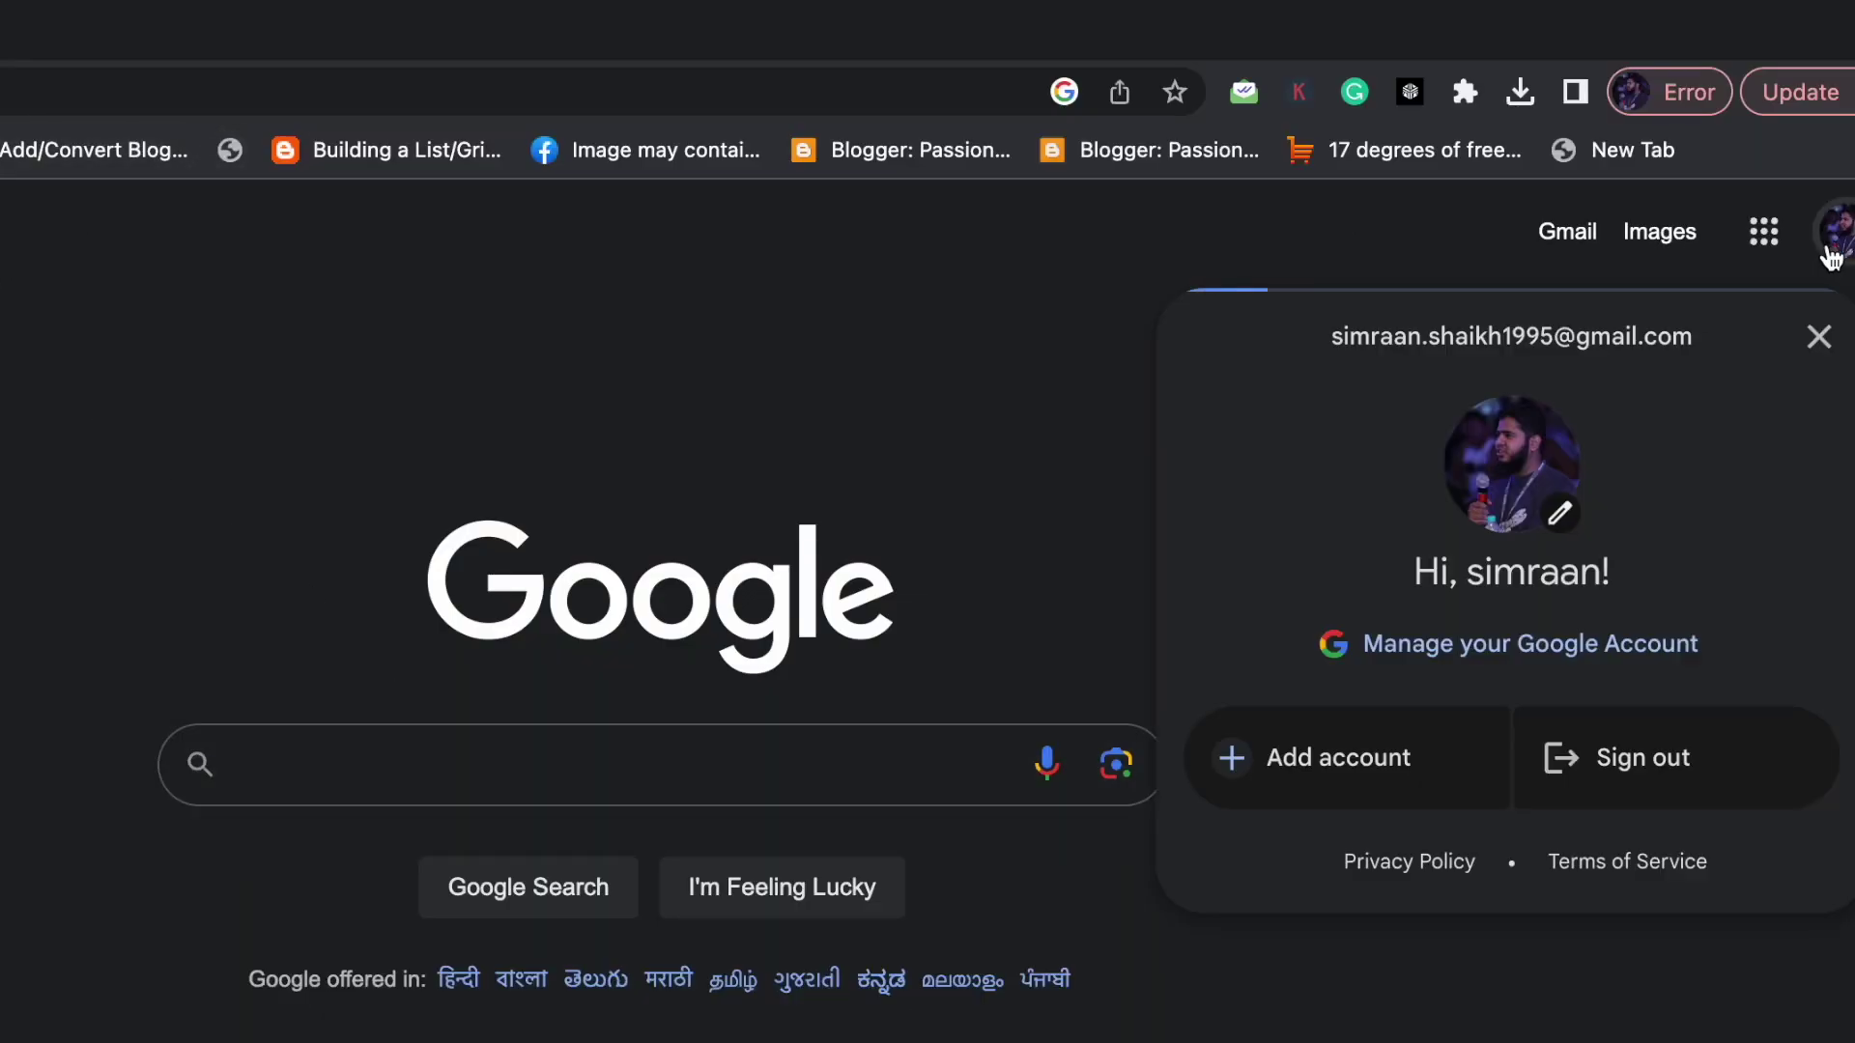
{"action": "left_click", "coordinate": [1763, 232]}
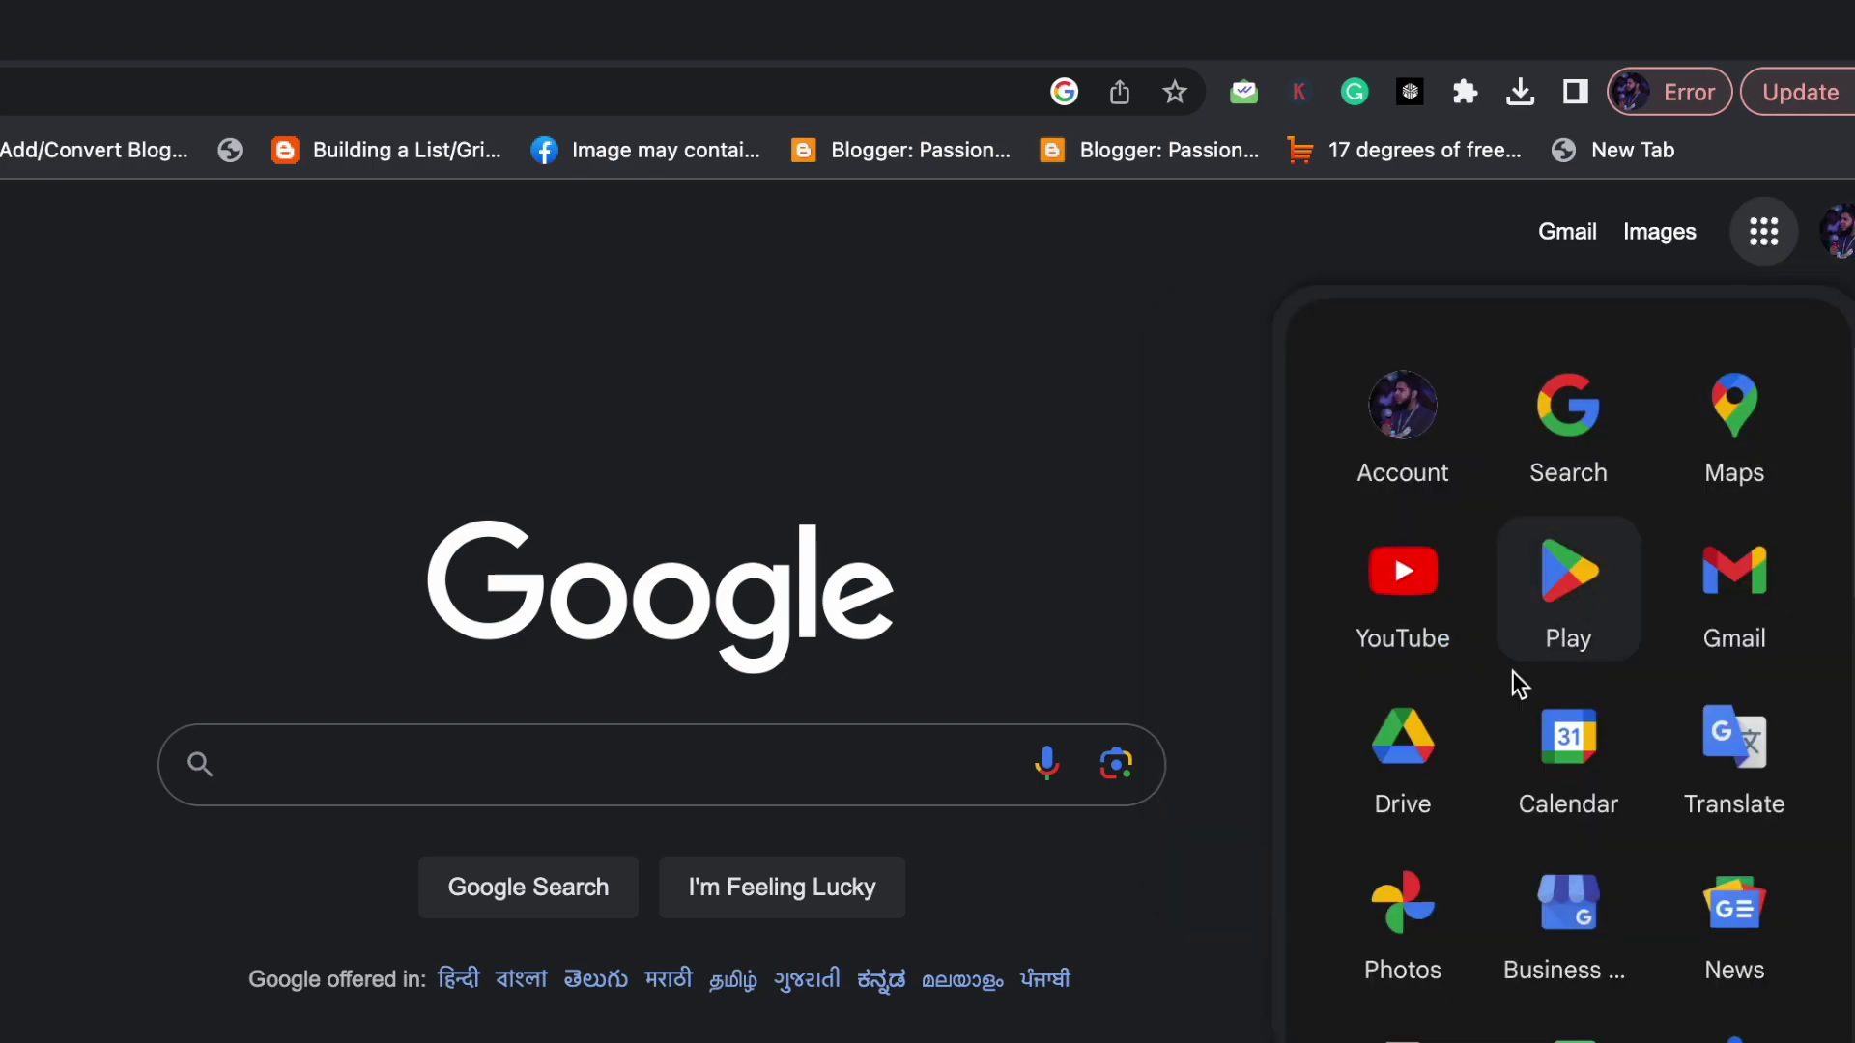
{"action": "scroll", "coordinate": [1552, 682], "scroll_direction": "down", "scroll_amount": 3}
{"action": "scroll", "coordinate": [1553, 681], "scroll_direction": "down", "scroll_amount": 3}
{"action": "scroll", "coordinate": [1552, 682], "scroll_direction": "down", "scroll_amount": 3}
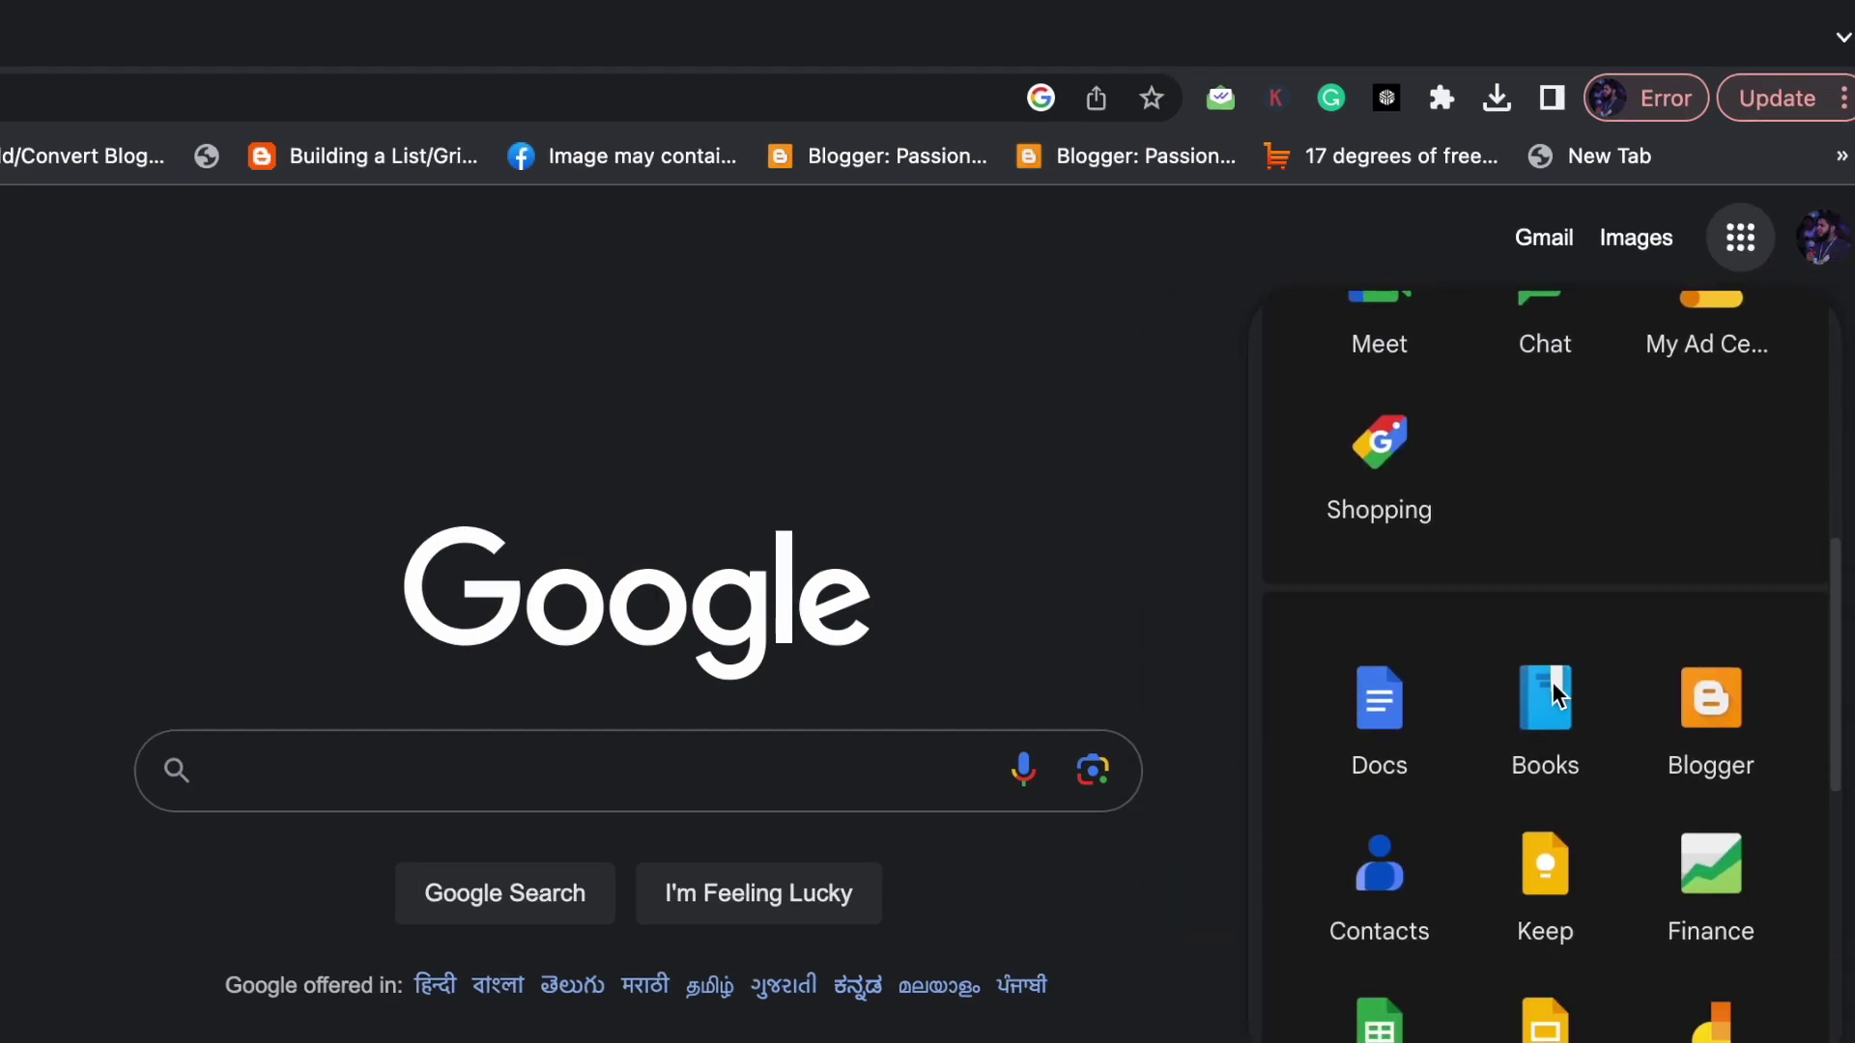
{"action": "scroll", "coordinate": [1552, 681], "scroll_direction": "down", "scroll_amount": 3}
{"action": "scroll", "coordinate": [1553, 681], "scroll_direction": "down", "scroll_amount": 3}
{"action": "scroll", "coordinate": [1553, 681], "scroll_direction": "up", "scroll_amount": 5}
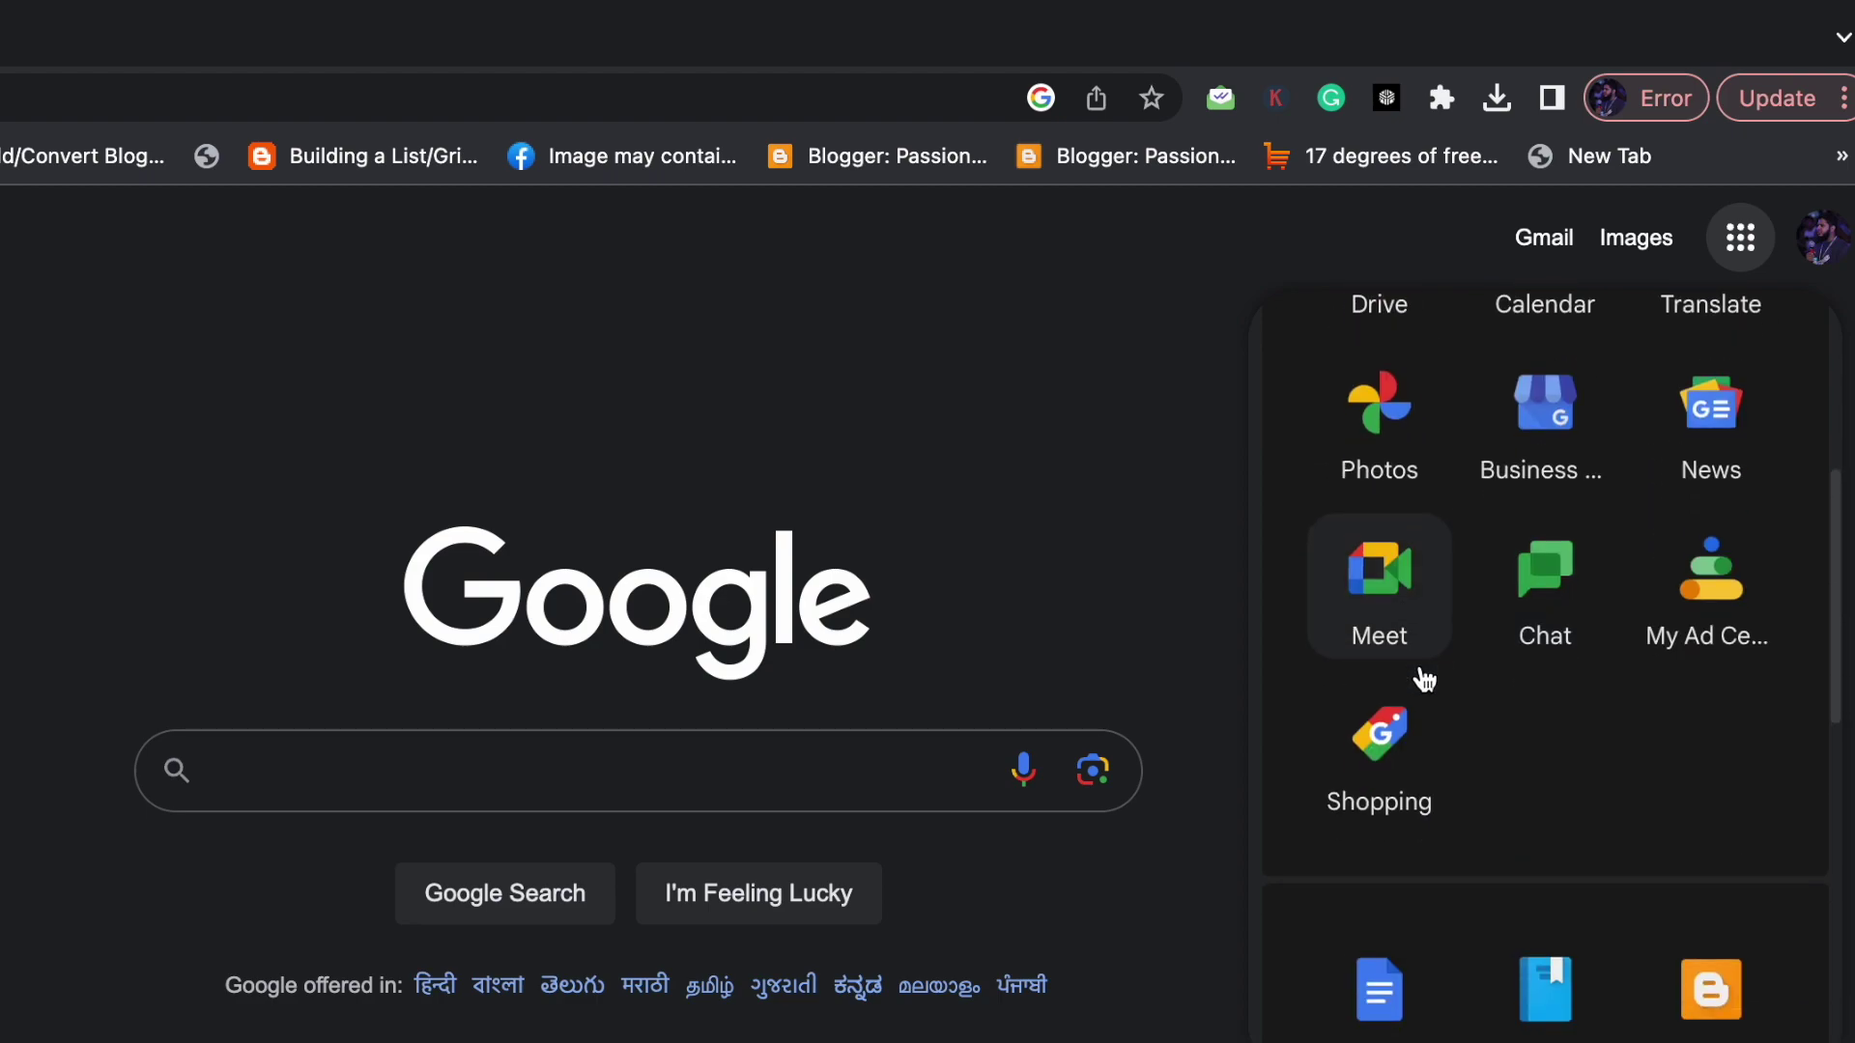
{"action": "scroll", "coordinate": [1421, 666], "scroll_direction": "down", "scroll_amount": 3}
- Open Google Contacts, select all 1,008 contacts and show their More actions menu
{"action": "left_click", "coordinate": [1382, 761]}
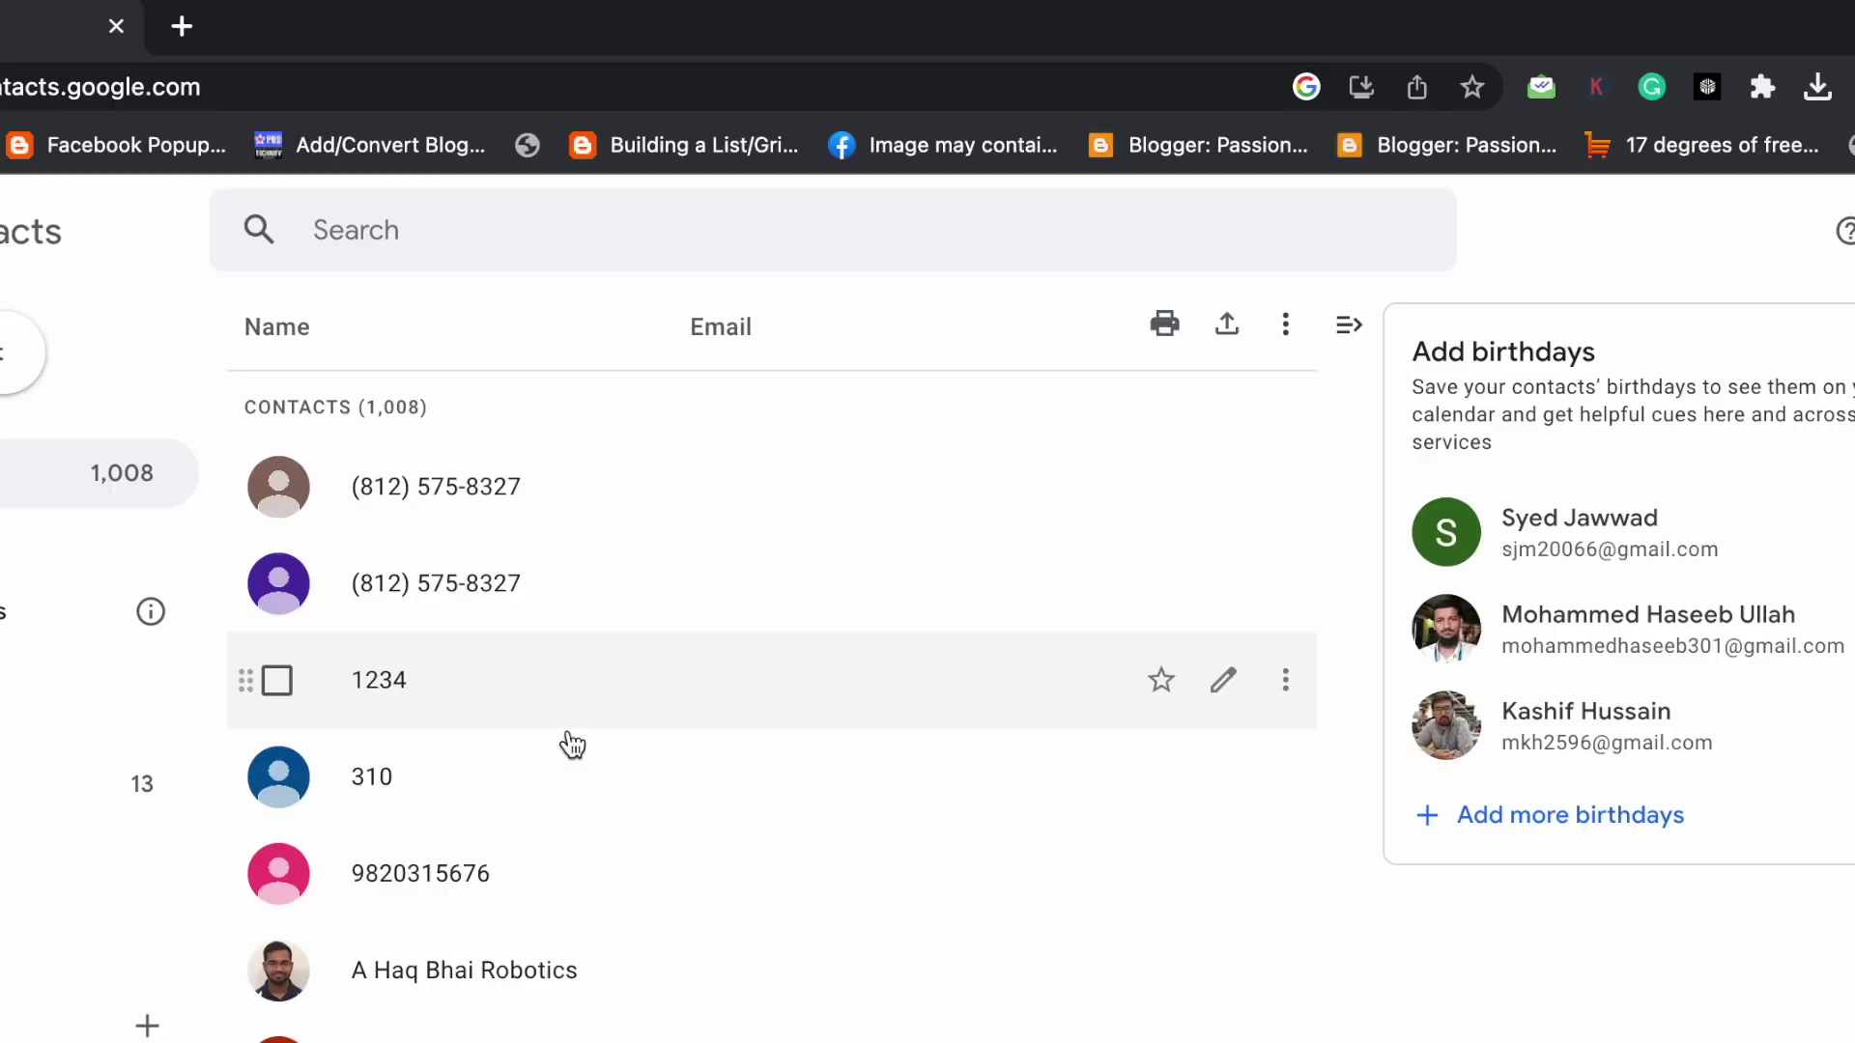
{"action": "scroll", "coordinate": [566, 725], "scroll_direction": "down", "scroll_amount": 1}
{"action": "left_click", "coordinate": [277, 690]}
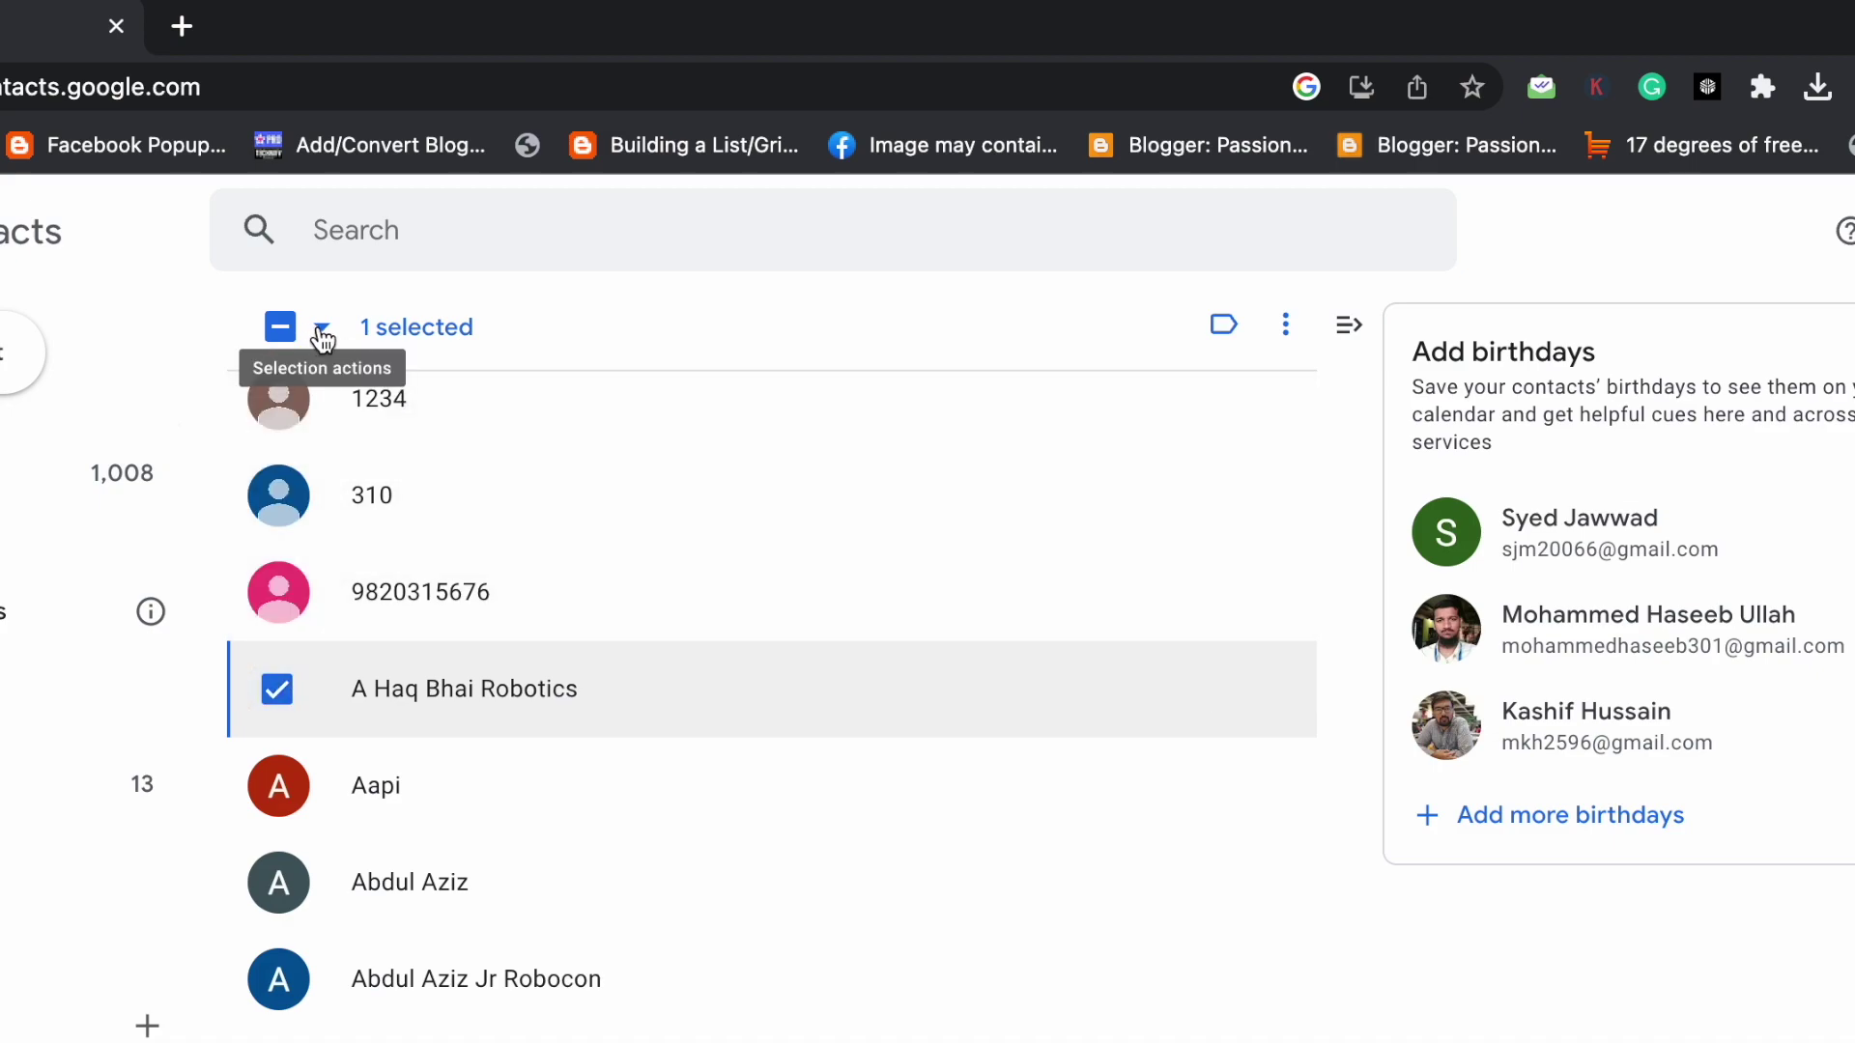
{"action": "left_click", "coordinate": [322, 329]}
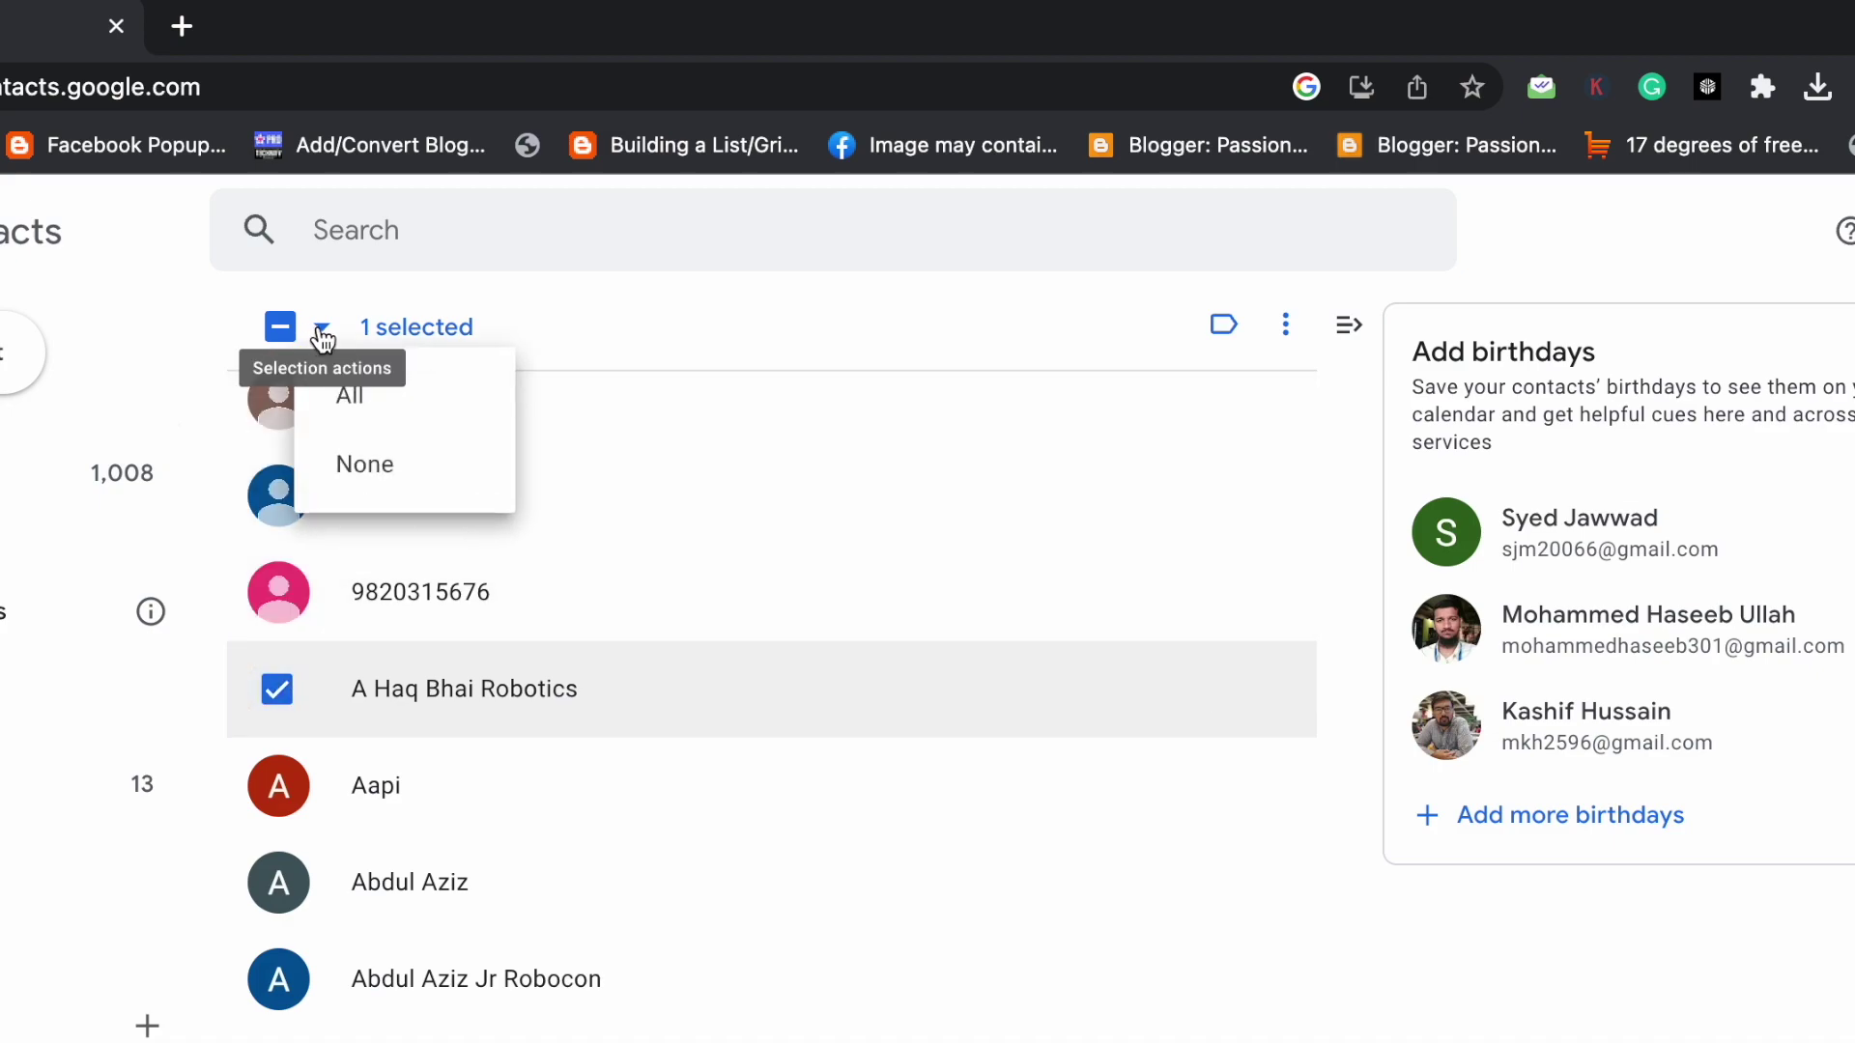
{"action": "left_click", "coordinate": [353, 397]}
{"action": "scroll", "coordinate": [552, 746], "scroll_direction": "up", "scroll_amount": 2}
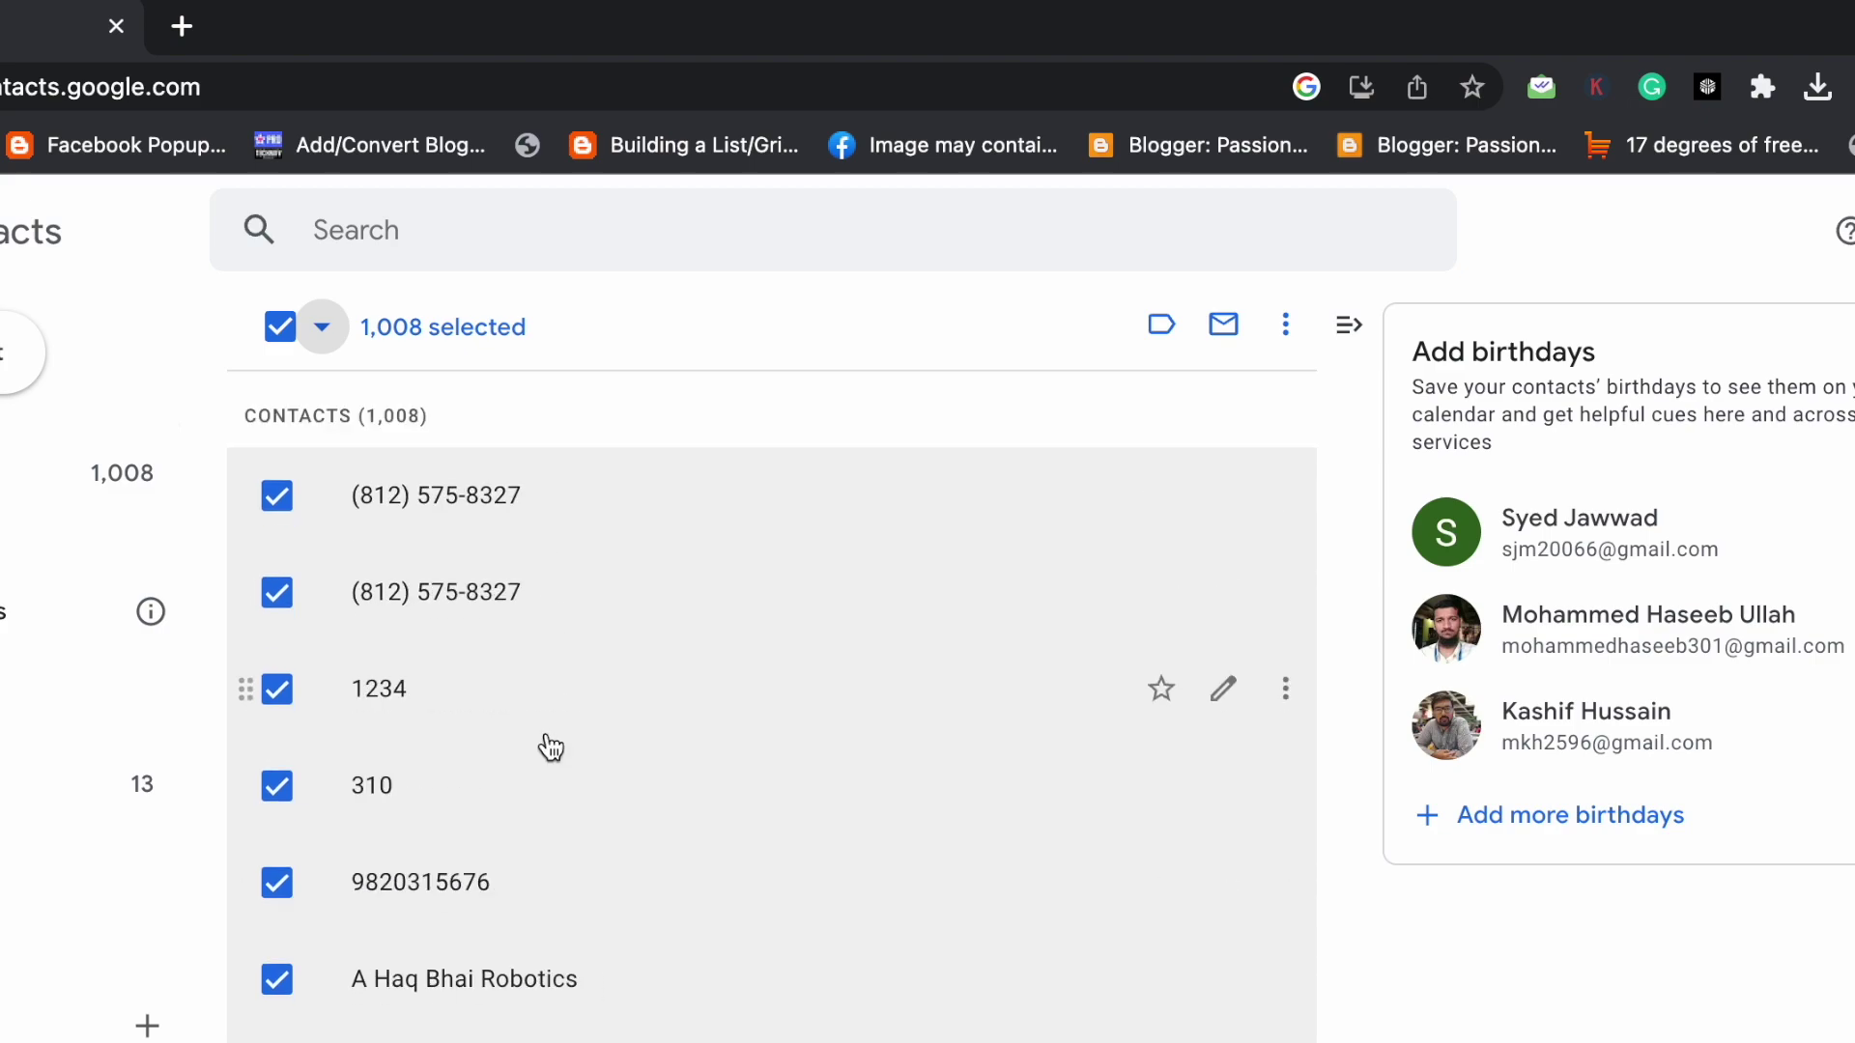
{"action": "scroll", "coordinate": [551, 747], "scroll_direction": "down", "scroll_amount": 5}
{"action": "scroll", "coordinate": [551, 746], "scroll_direction": "down", "scroll_amount": 3}
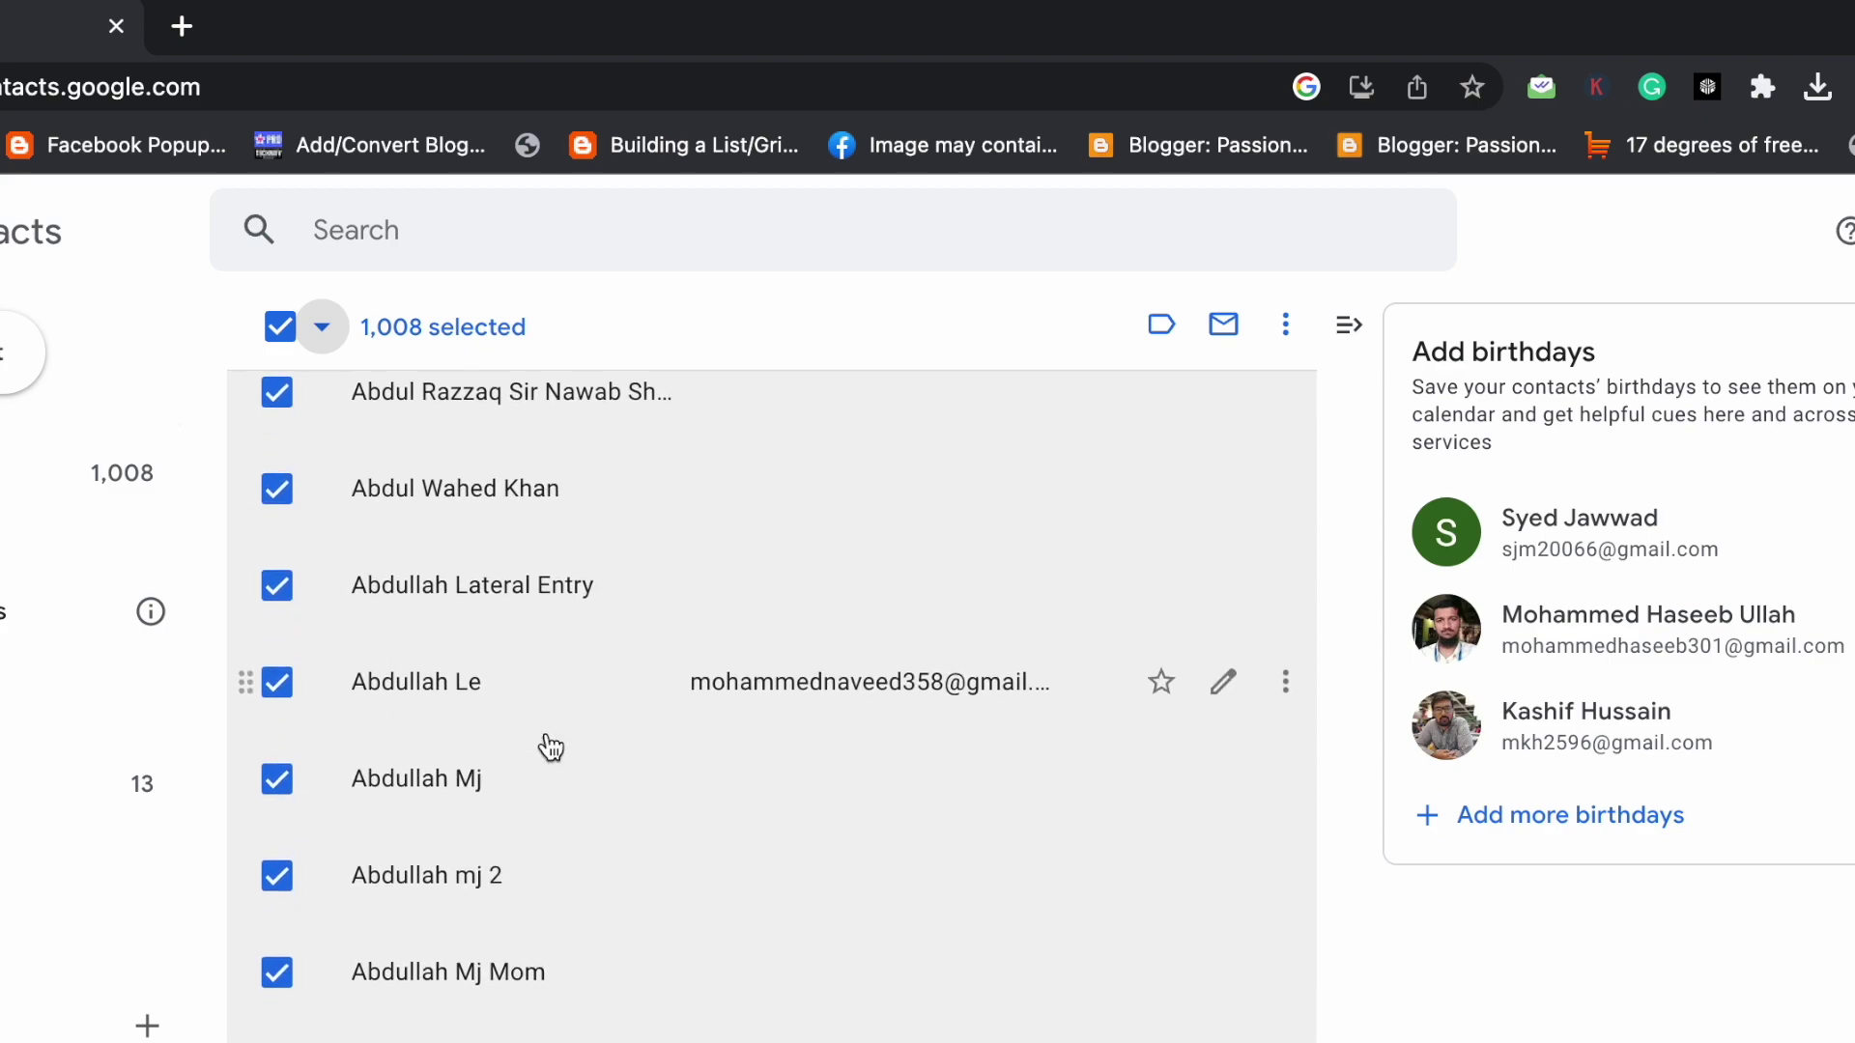
{"action": "left_click", "coordinate": [1285, 326]}
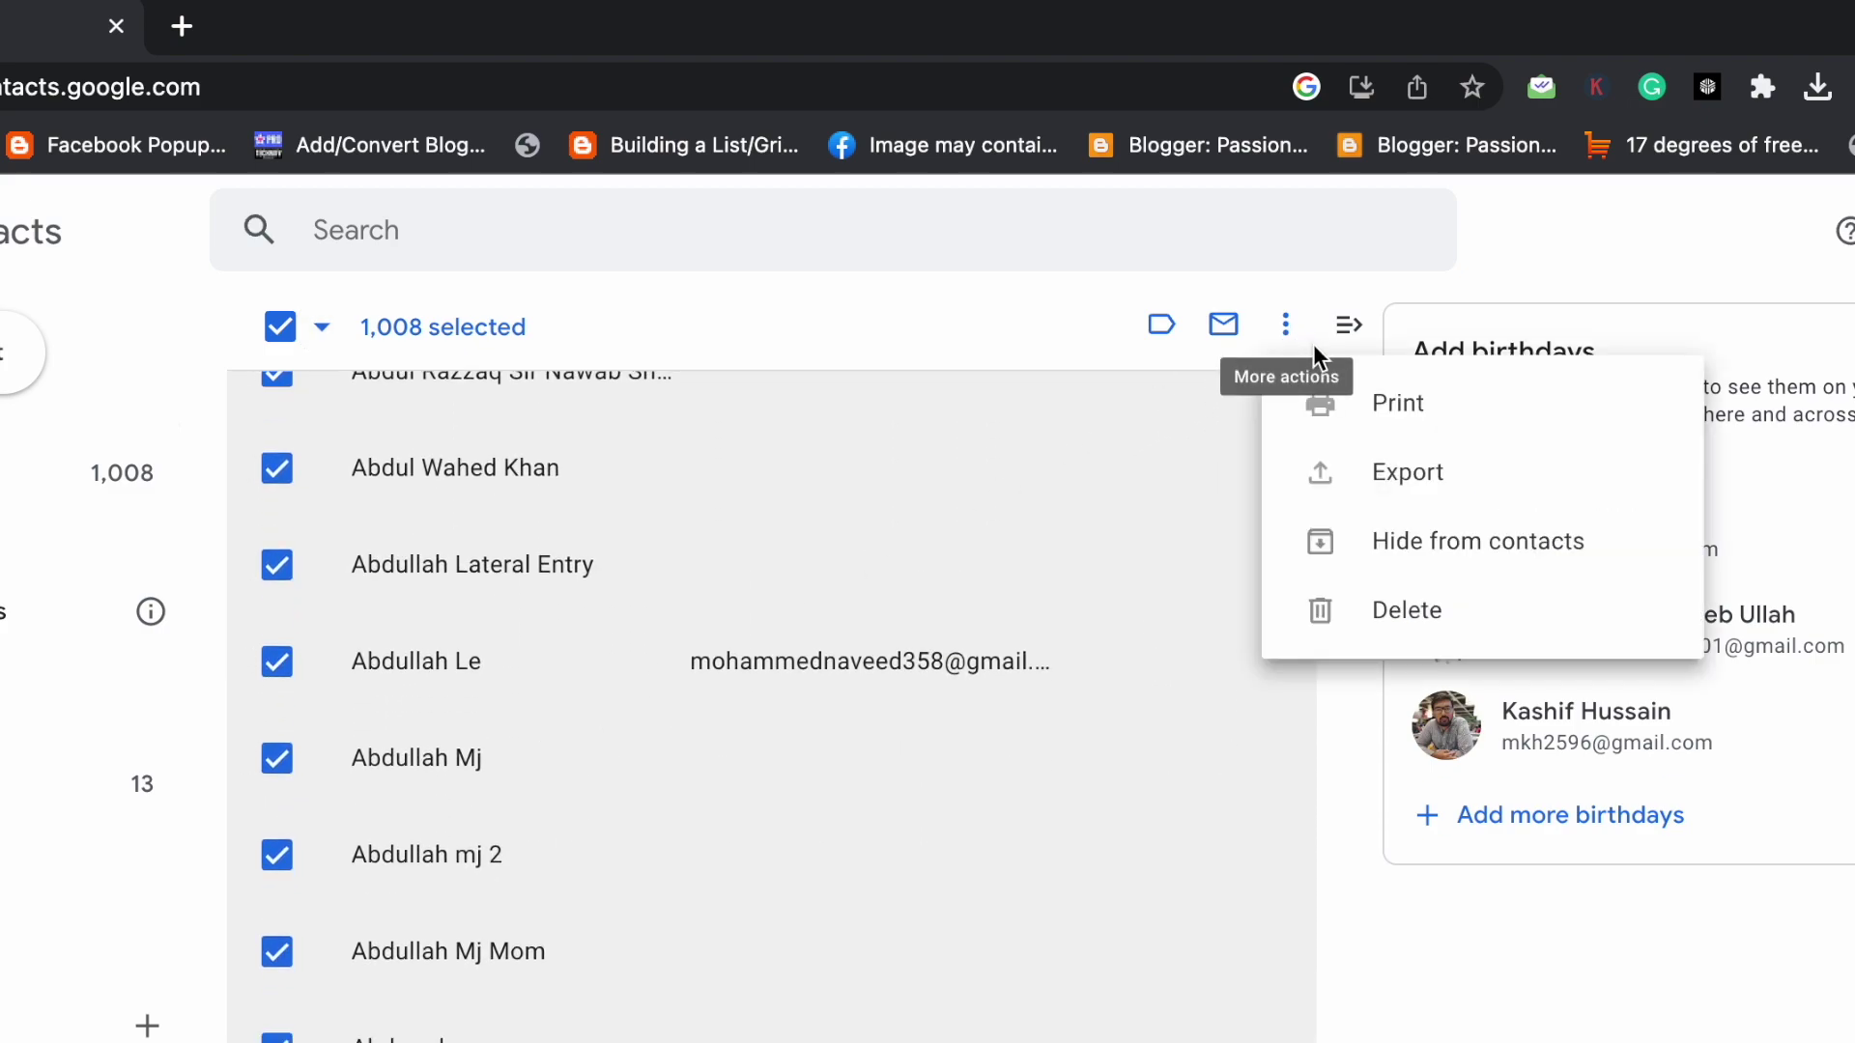
- Export the 1,008 contacts in vCard (for iOS Contacts) format as contacts (1).vcf
{"action": "left_click", "coordinate": [1365, 477]}
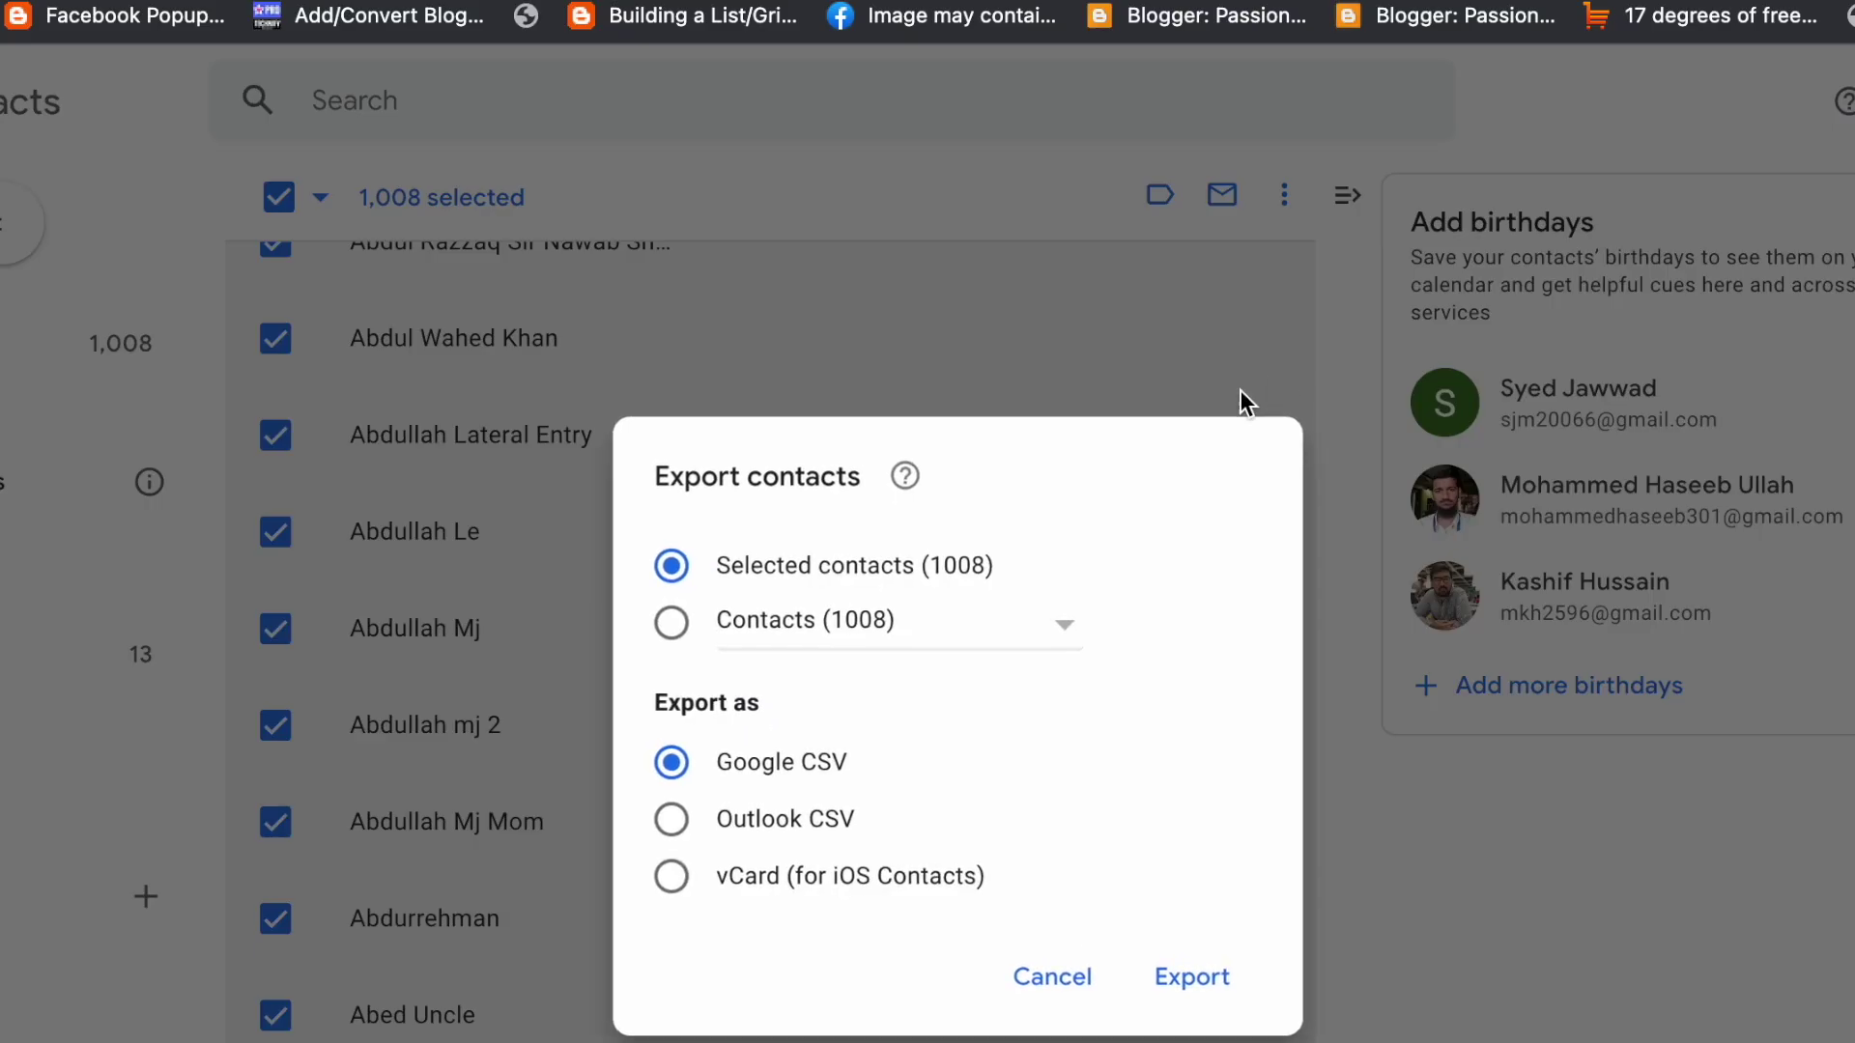
{"action": "left_click", "coordinate": [733, 888]}
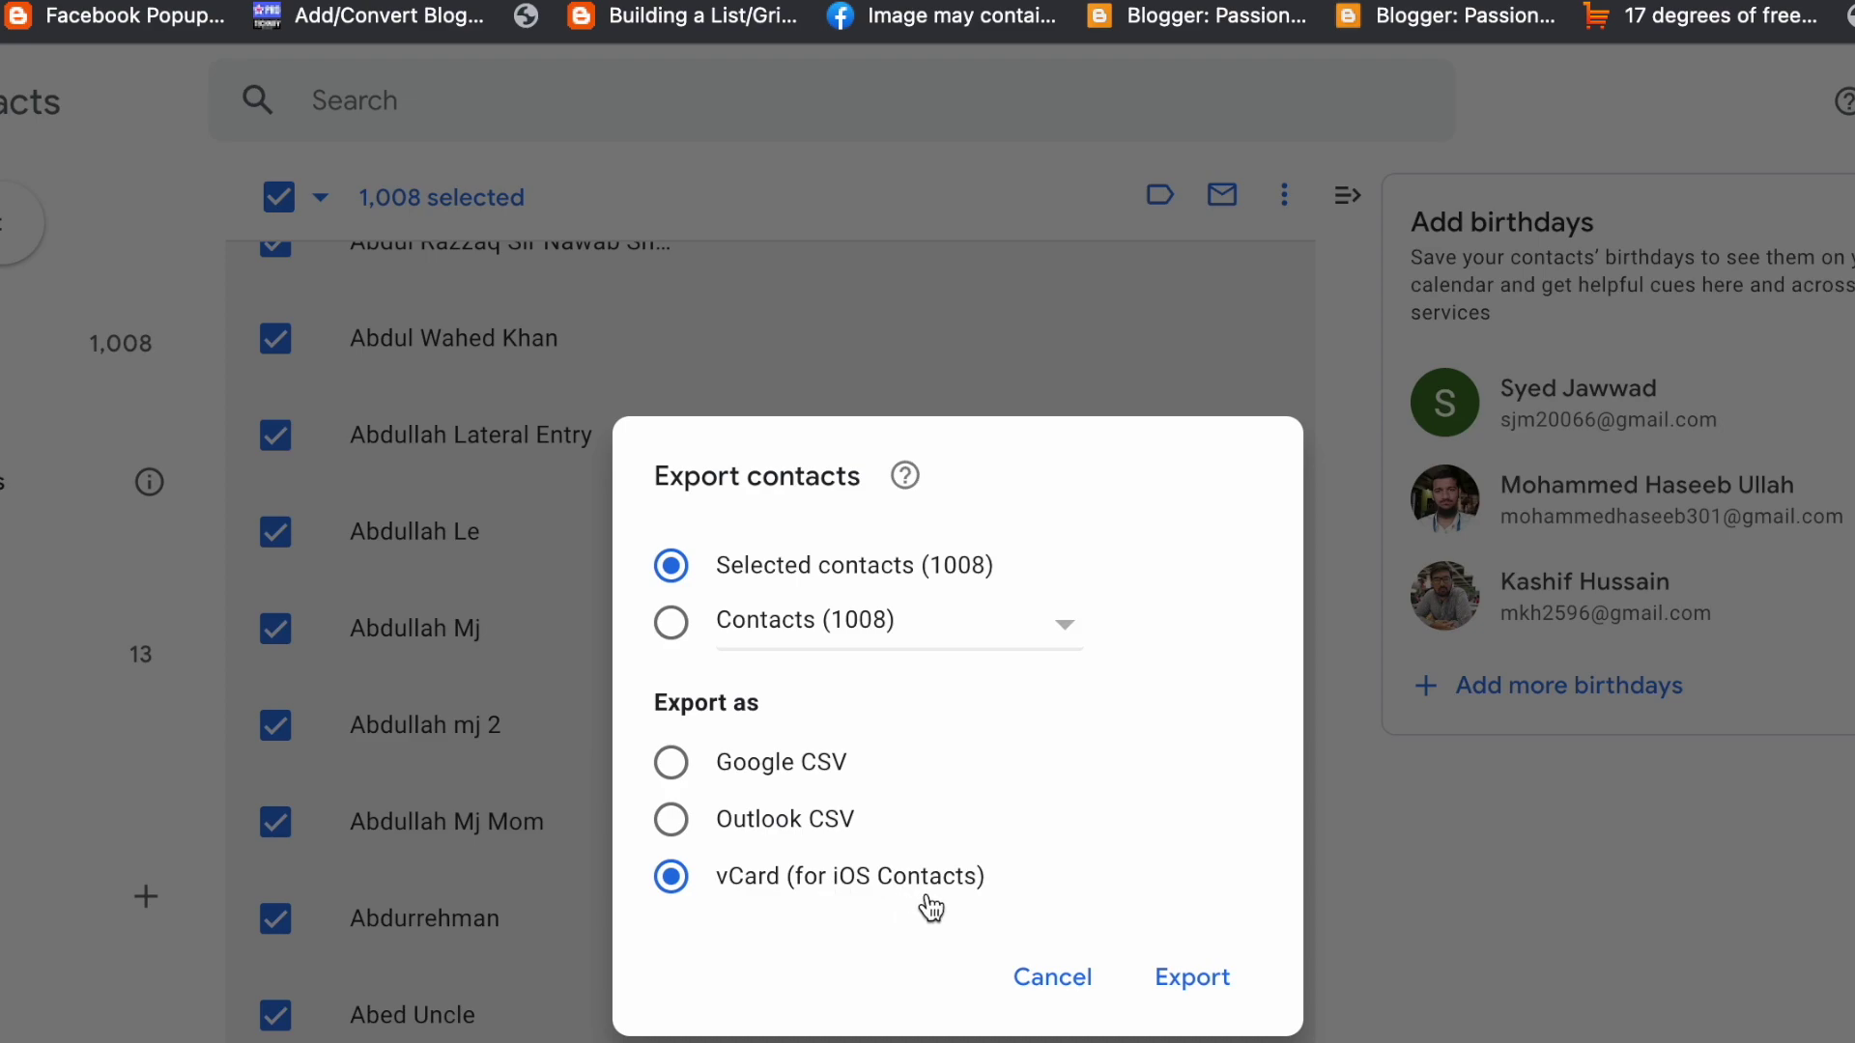
{"action": "left_click", "coordinate": [1191, 977]}
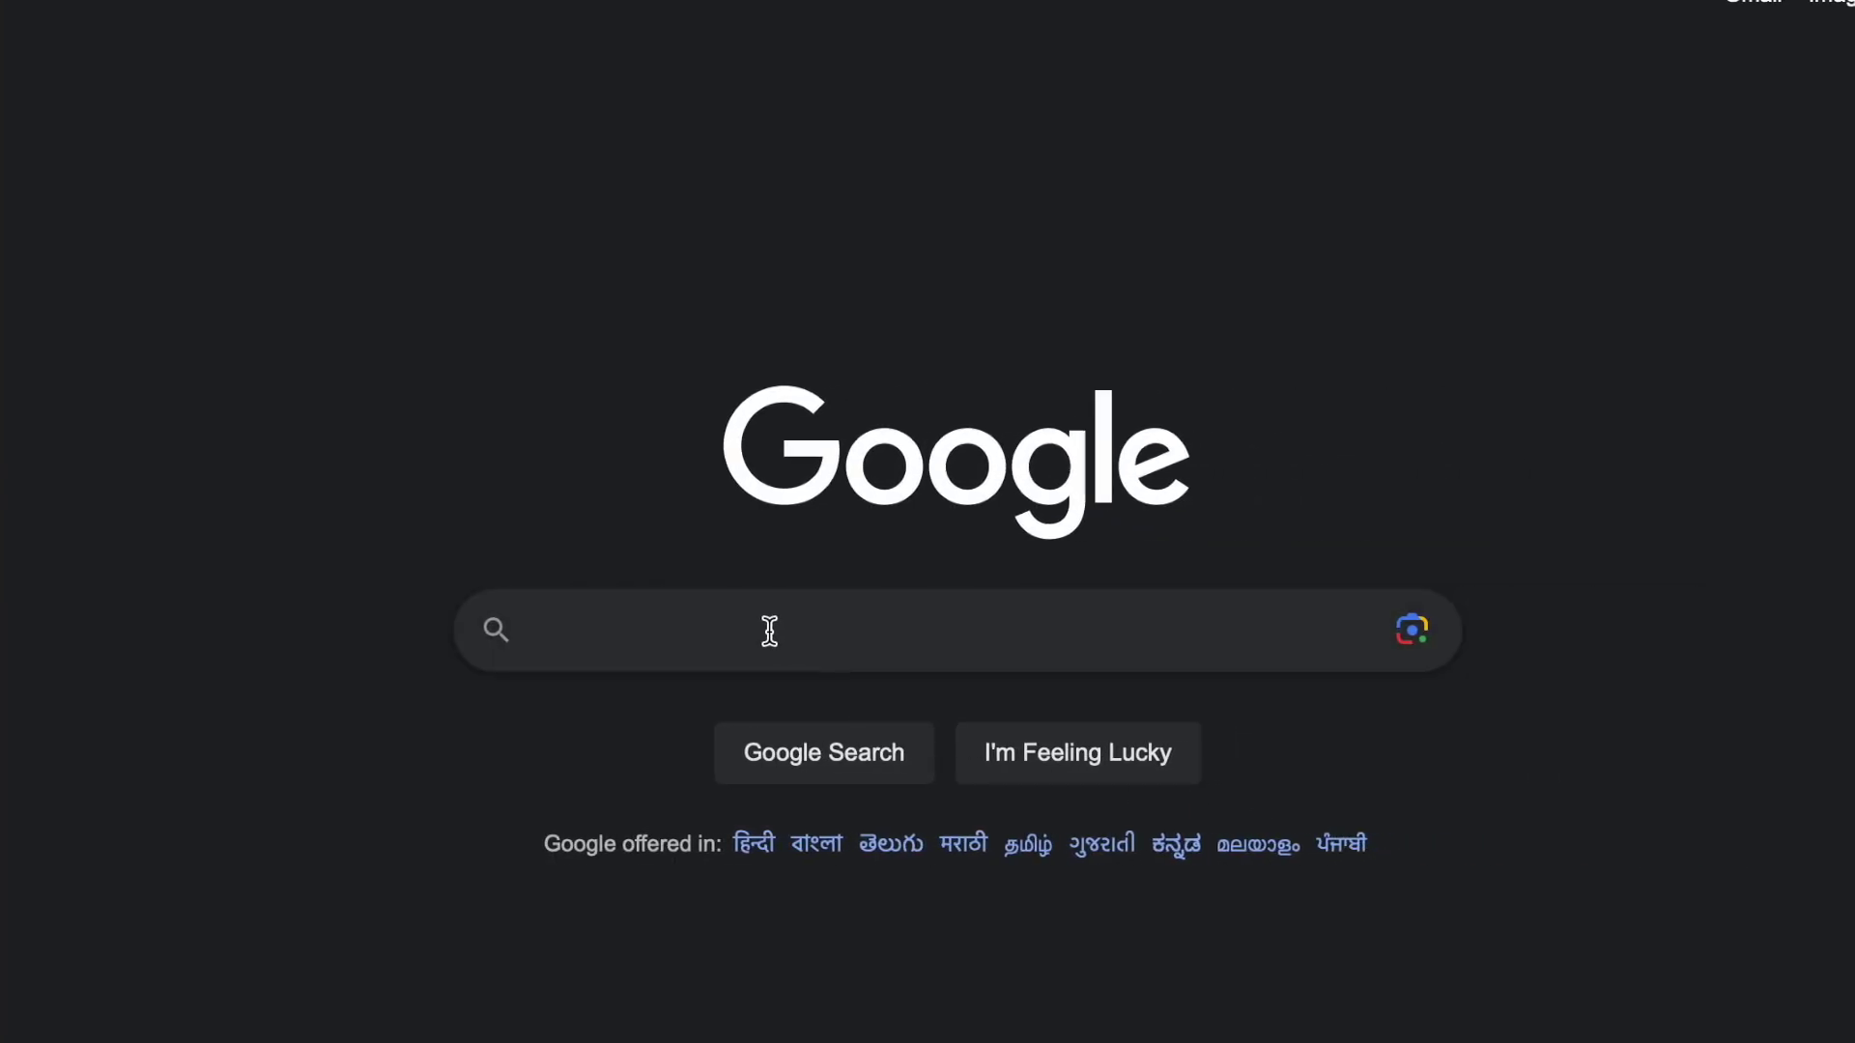
- Search Google for 'icloud' to get to icloud.com
{"action": "left_click", "coordinate": [769, 631]}
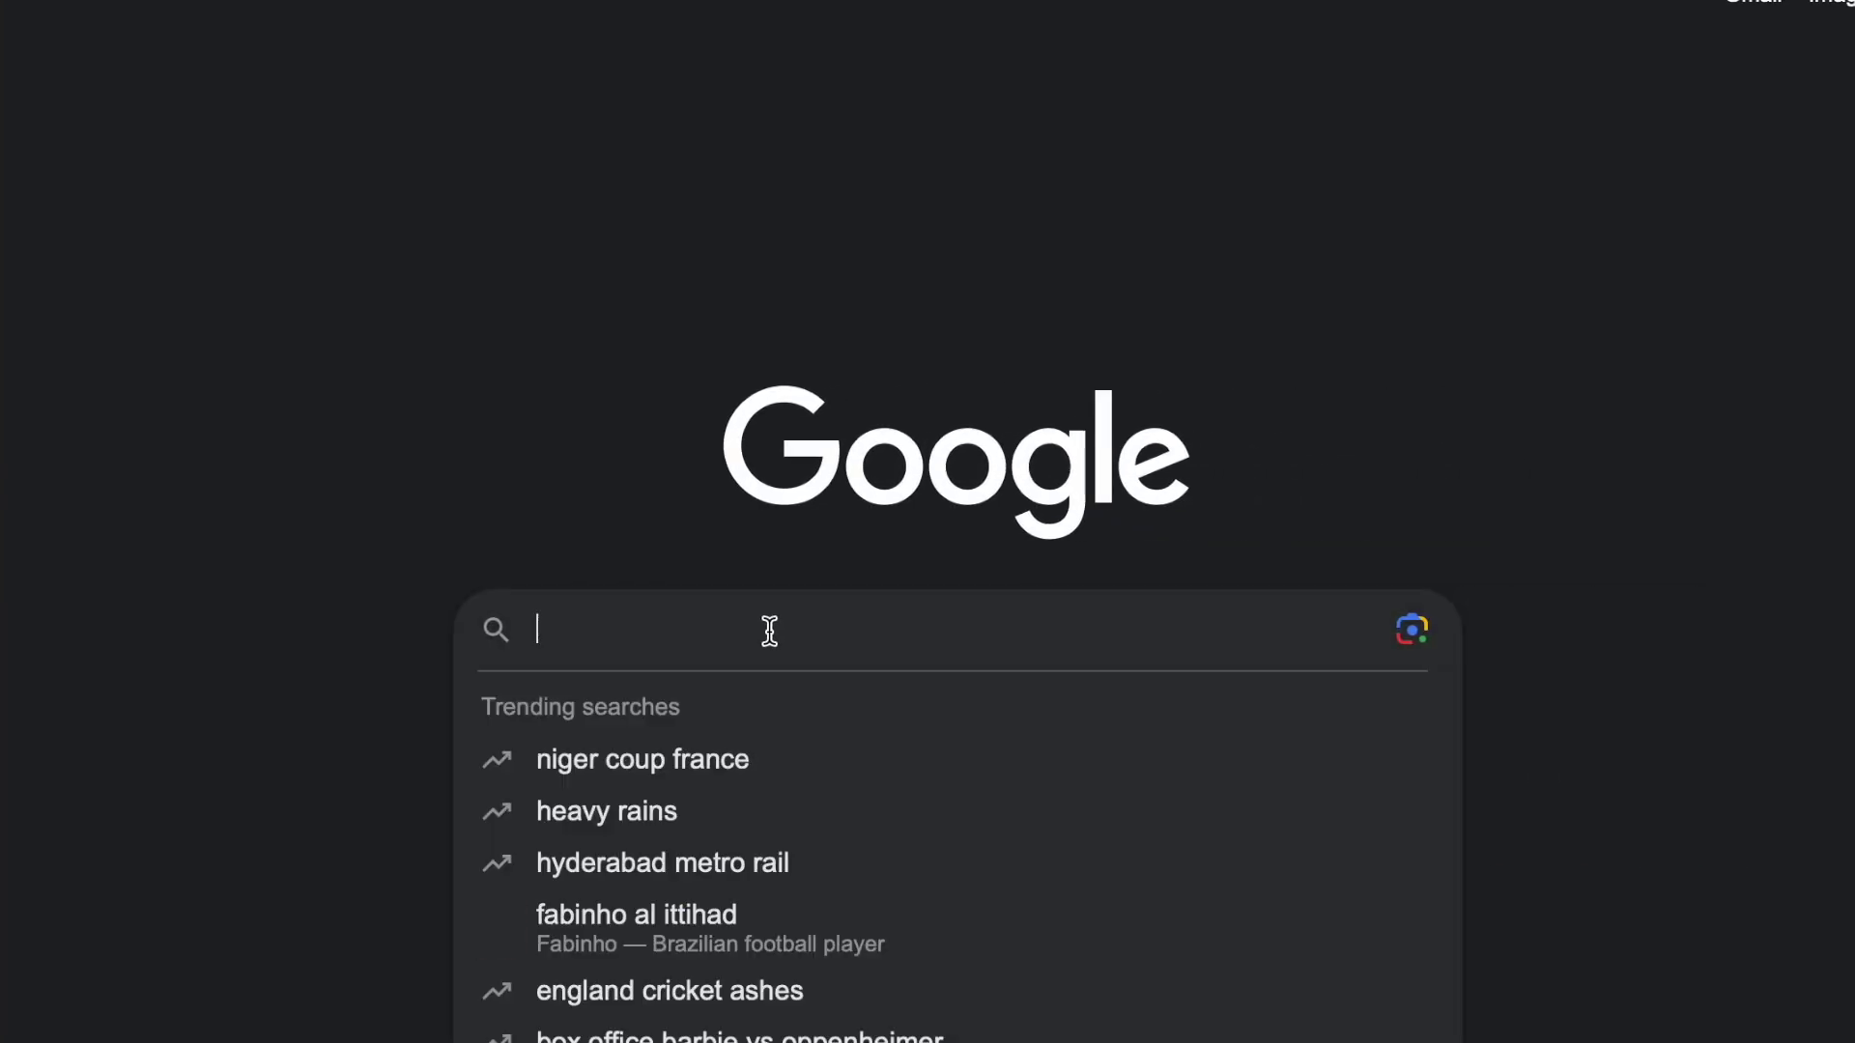
{"action": "type", "text": "icloud"}
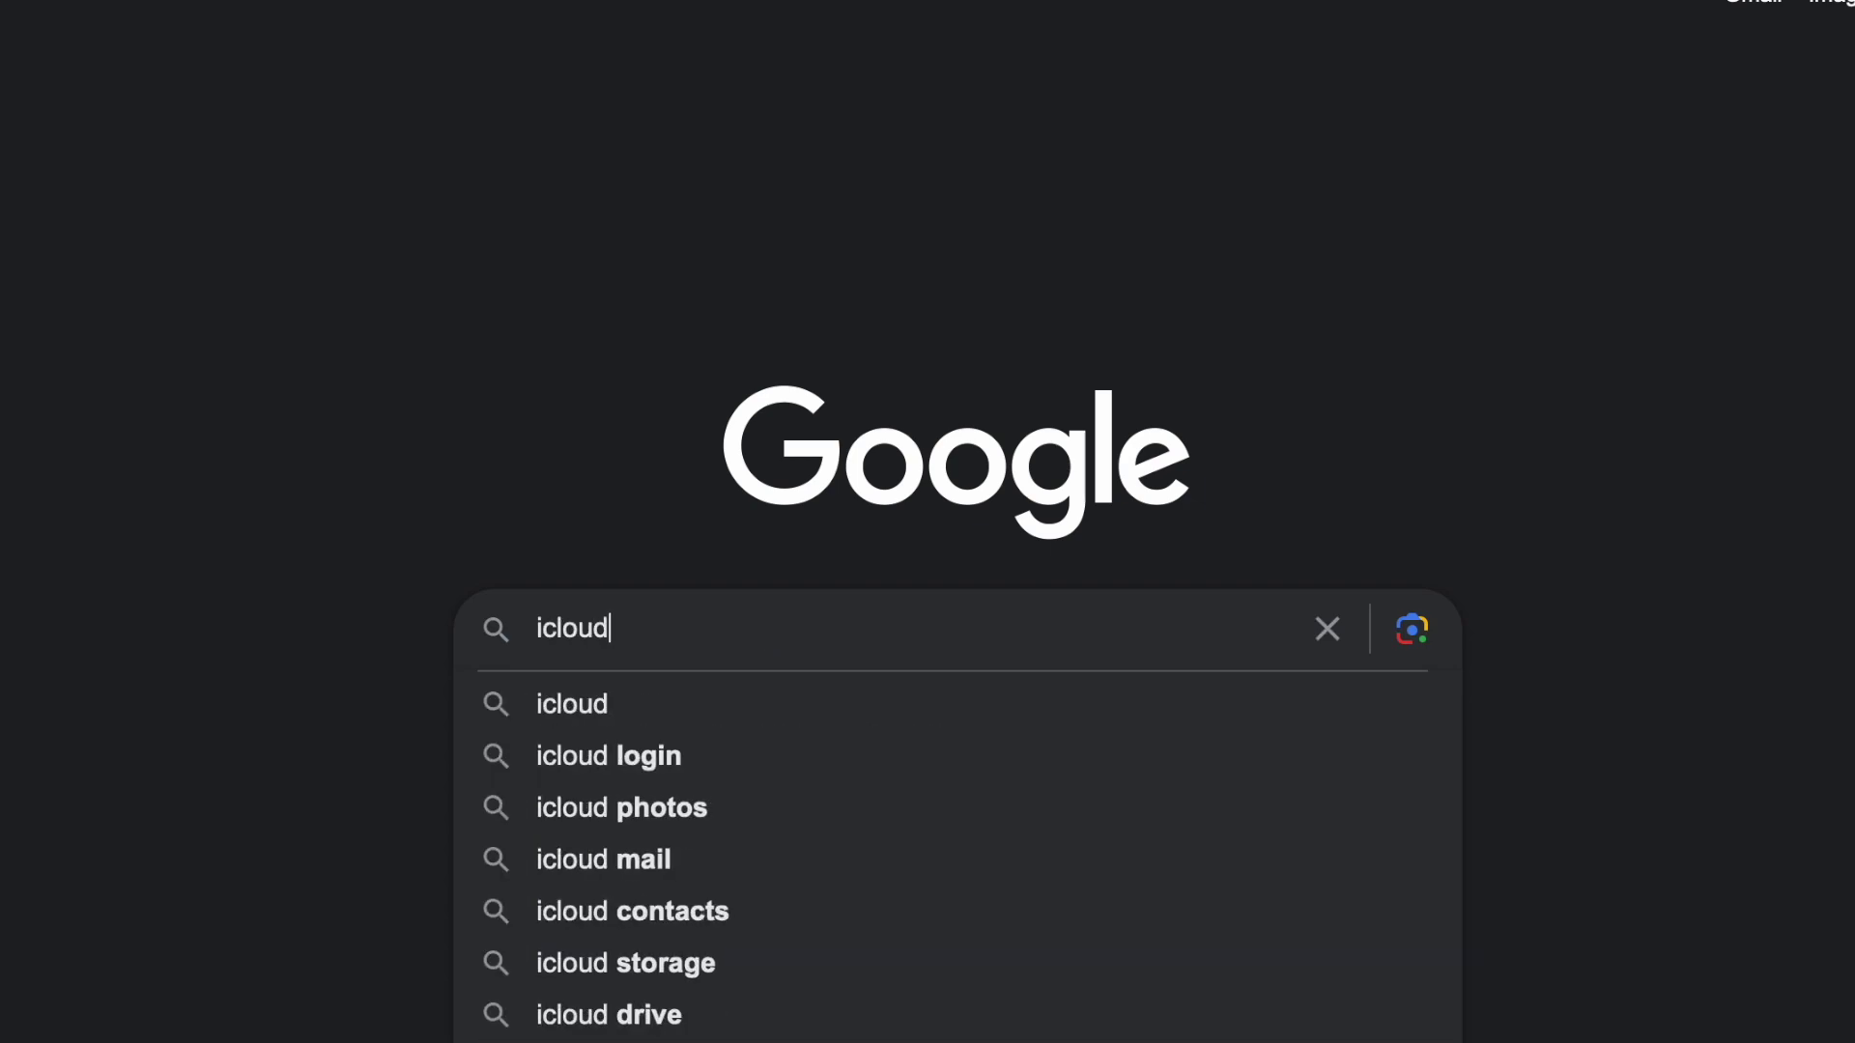
{"action": "key", "text": "Return"}
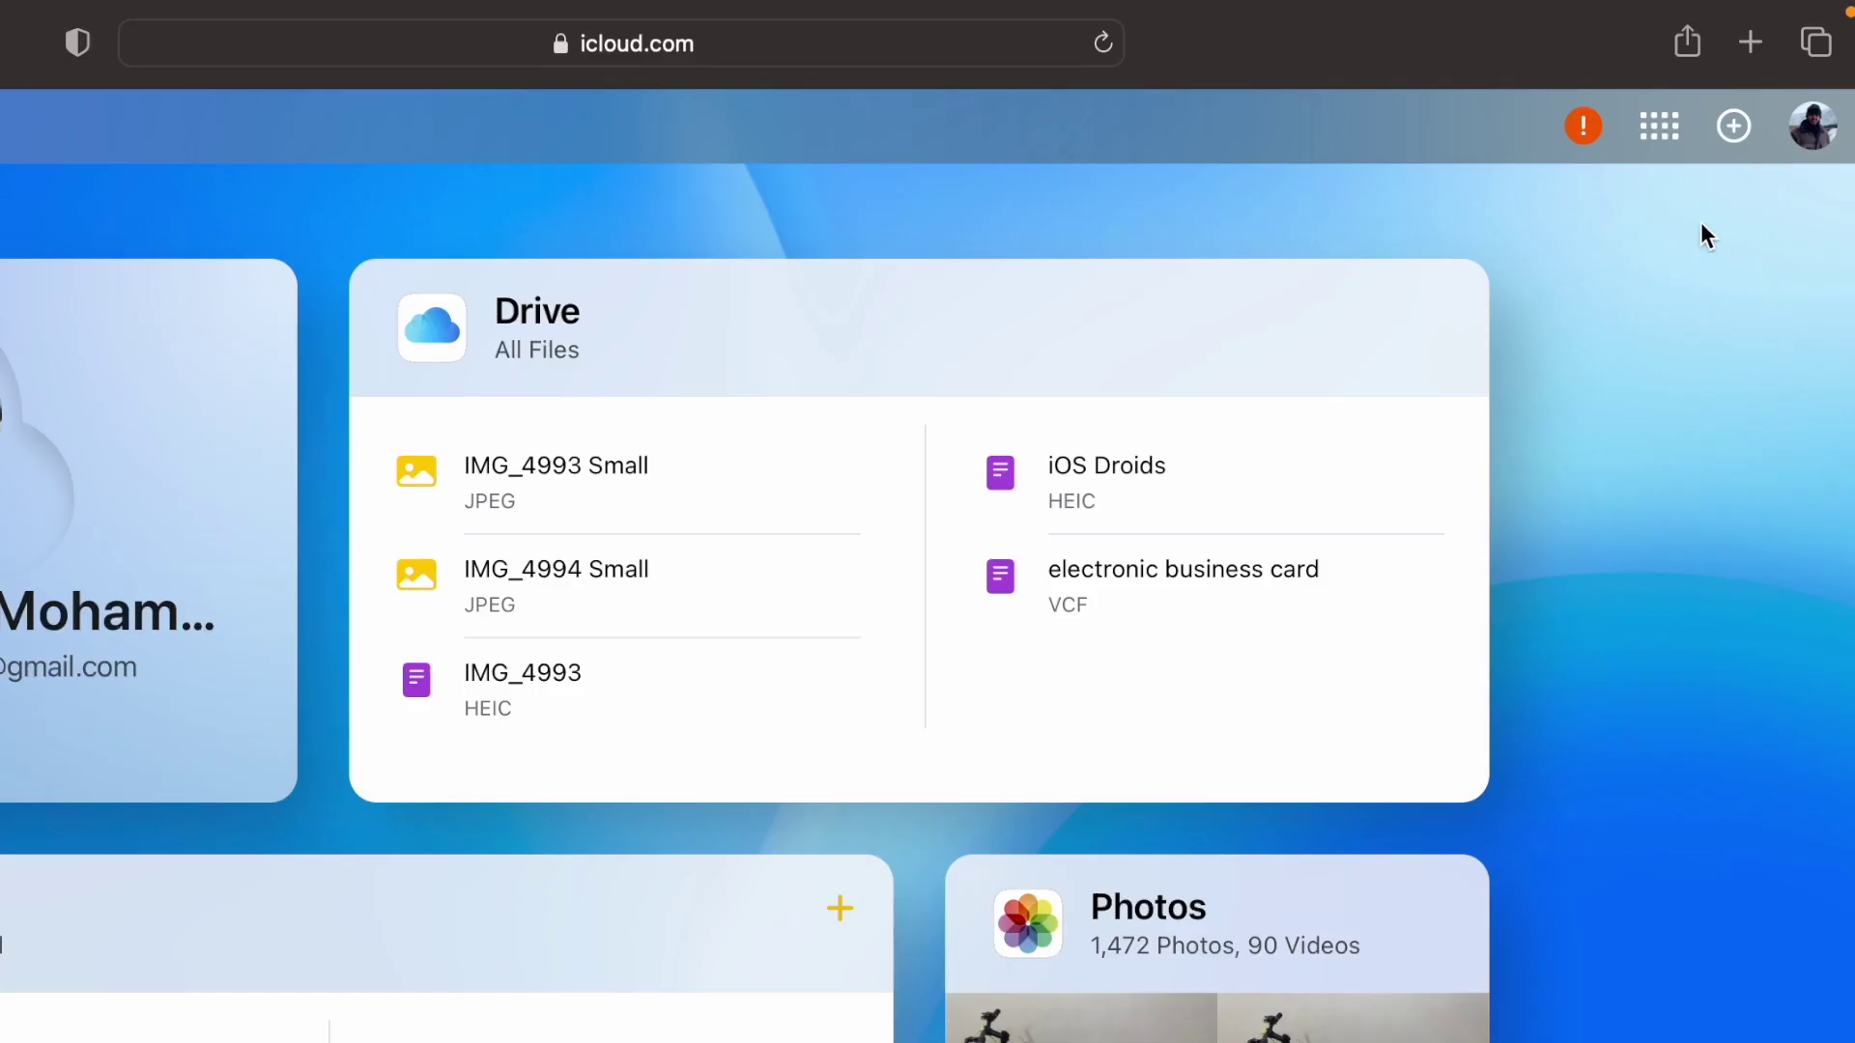
- Open iCloud Contacts and upload contacts.vcf from Downloads through Import vCard
{"action": "left_click", "coordinate": [1661, 129]}
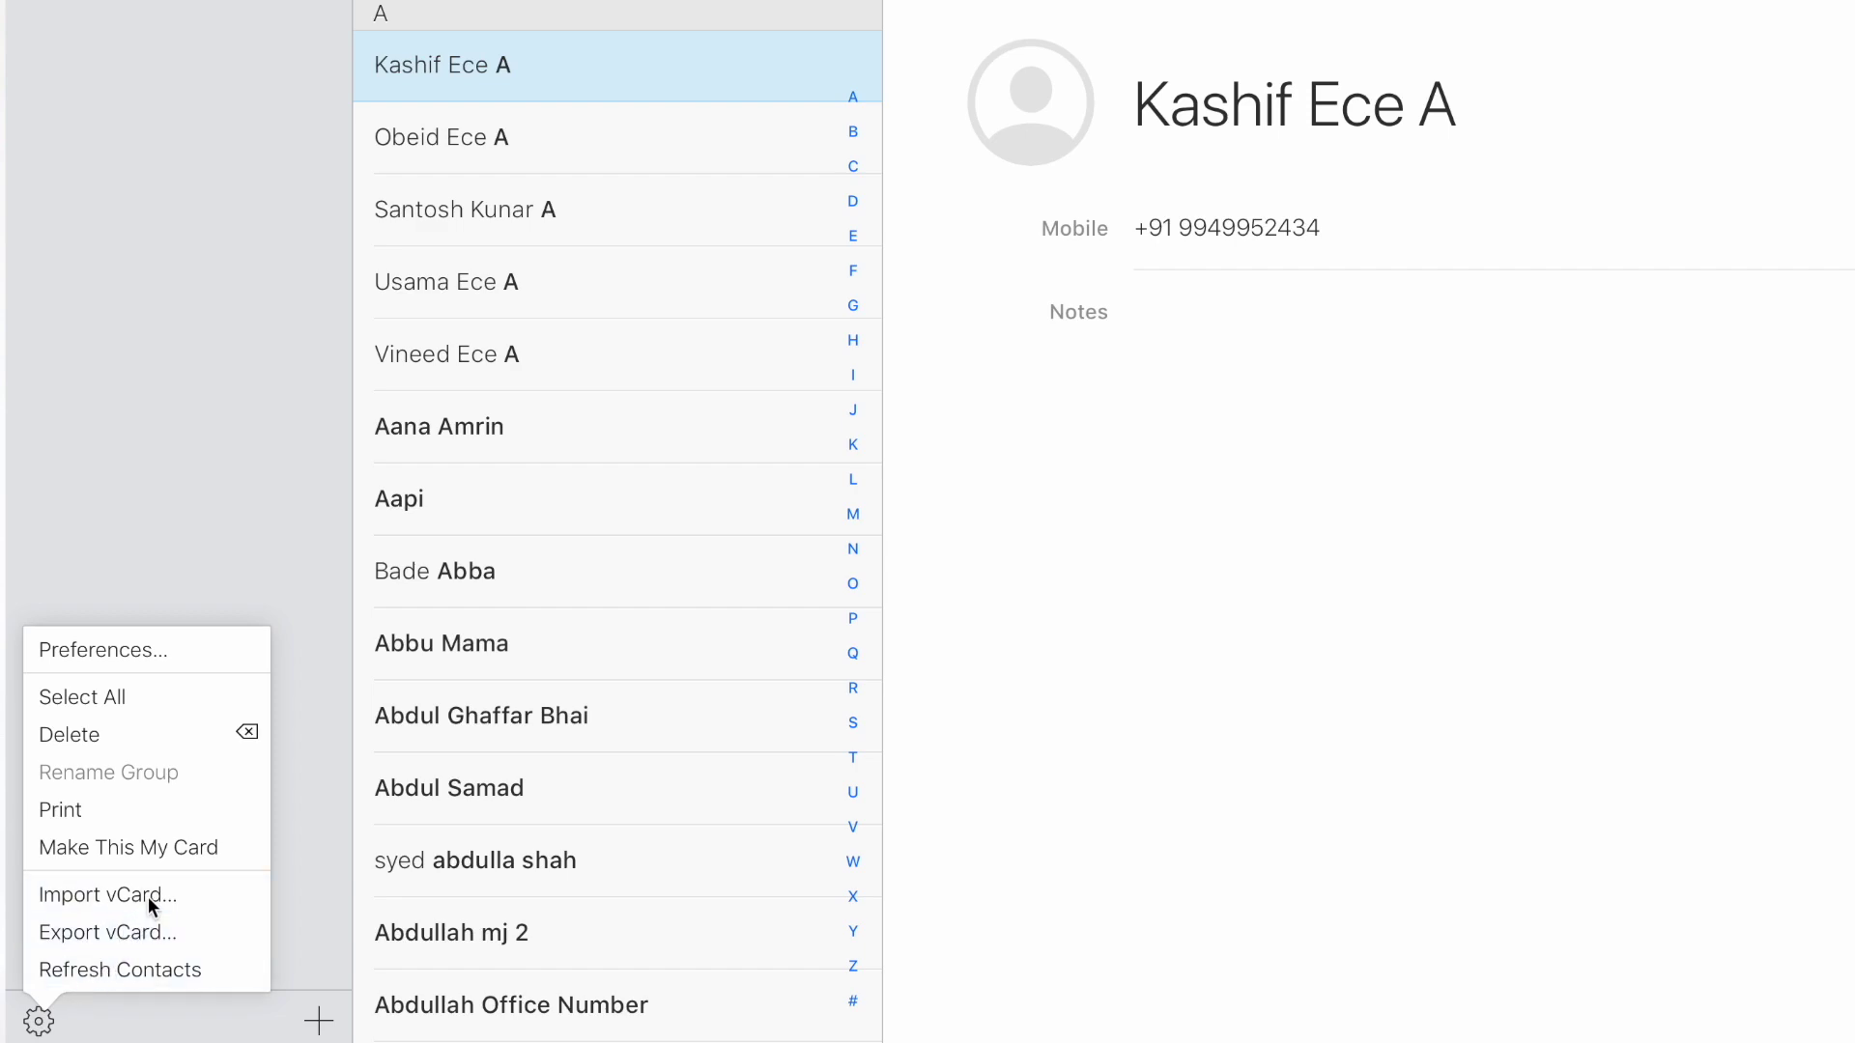
{"action": "left_click", "coordinate": [86, 891]}
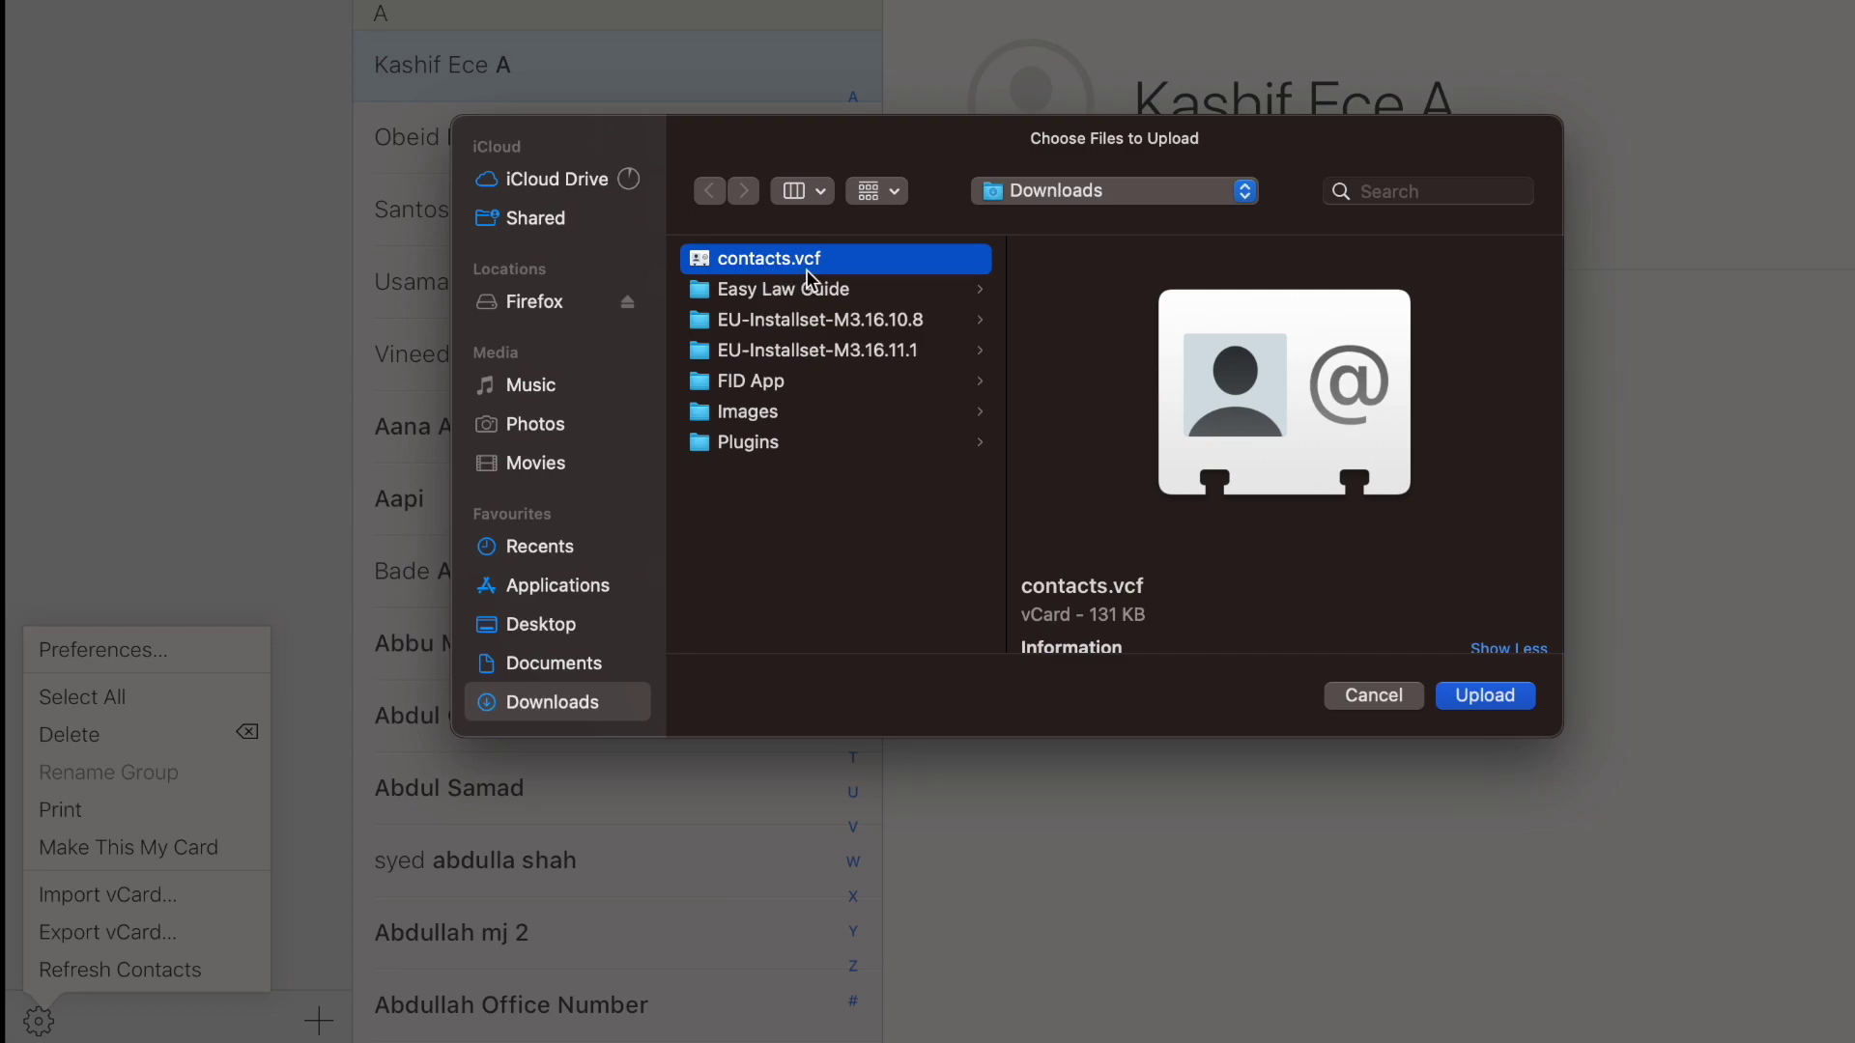
{"action": "left_click", "coordinate": [1476, 696]}
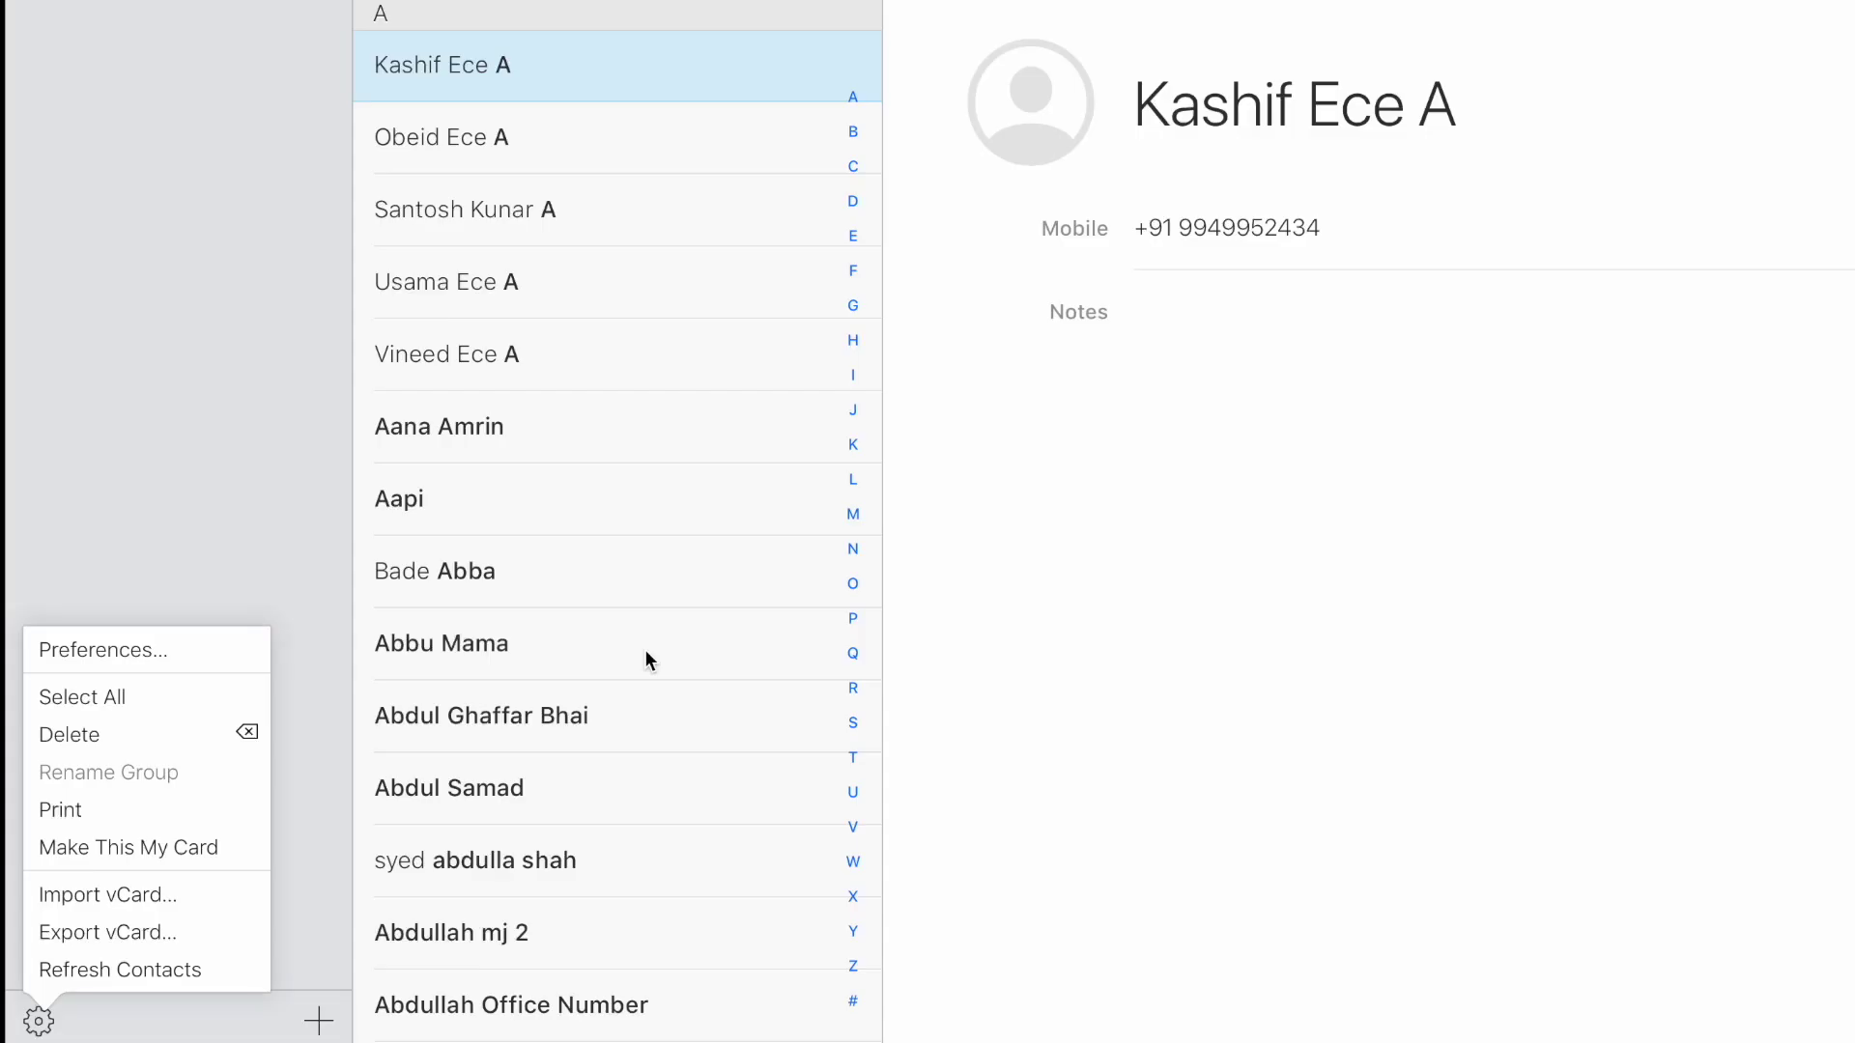